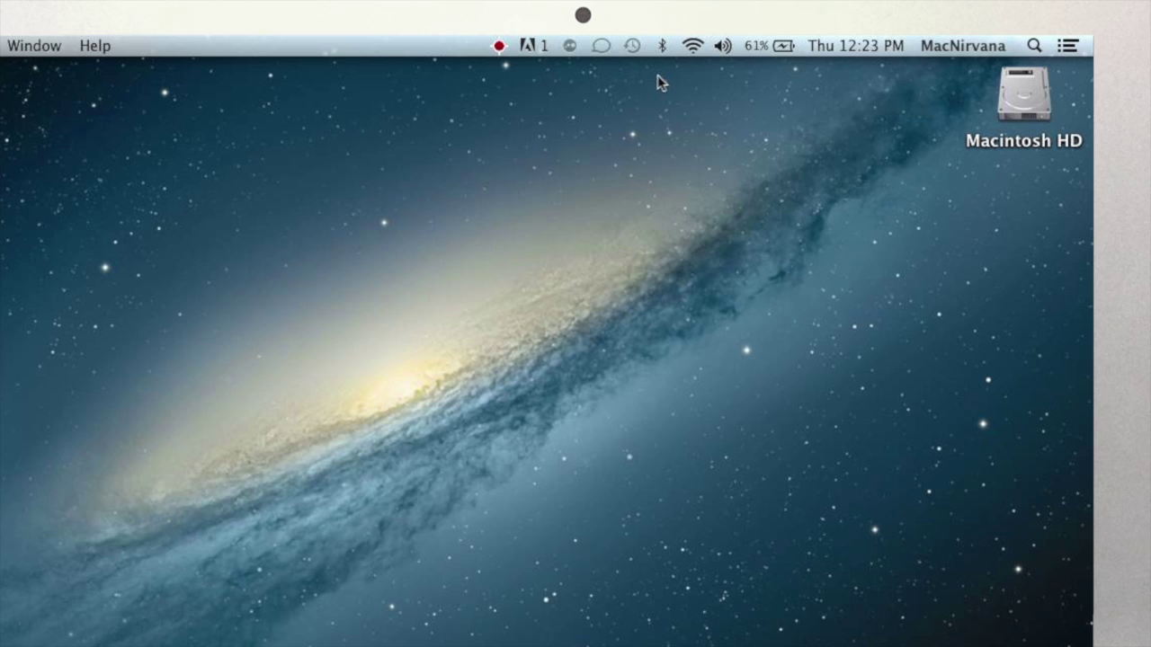
Step: Look through the Bluetooth, Wi-Fi, sound and battery status options one after another
click(663, 46)
click(663, 47)
click(693, 46)
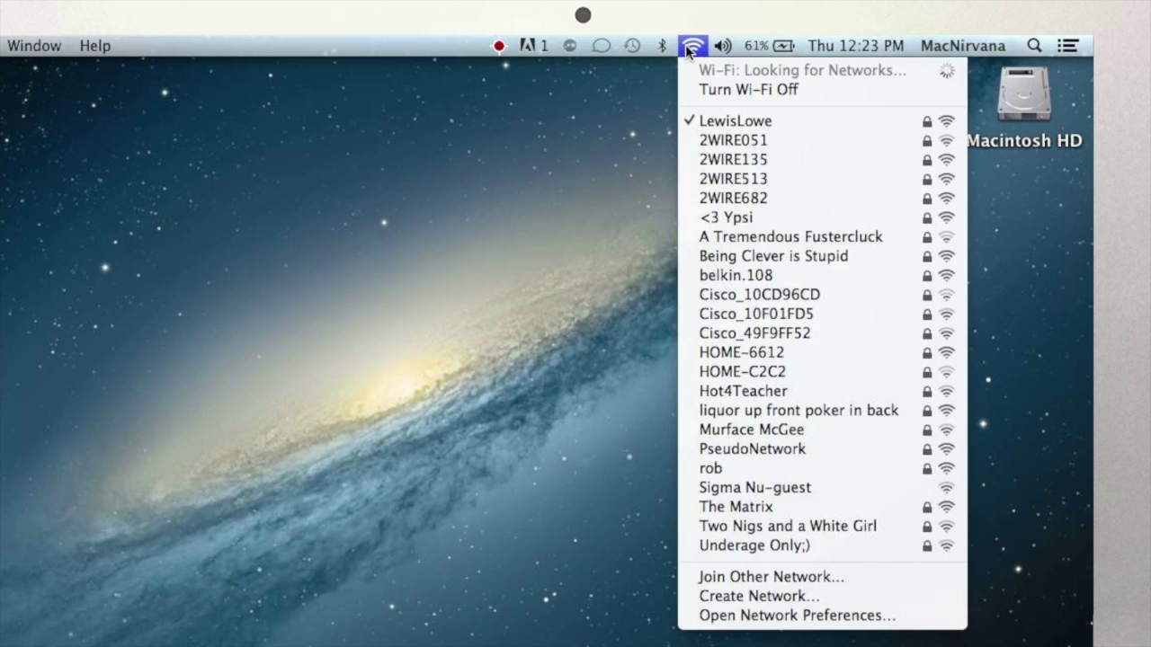
click(692, 45)
click(720, 47)
click(721, 47)
click(764, 46)
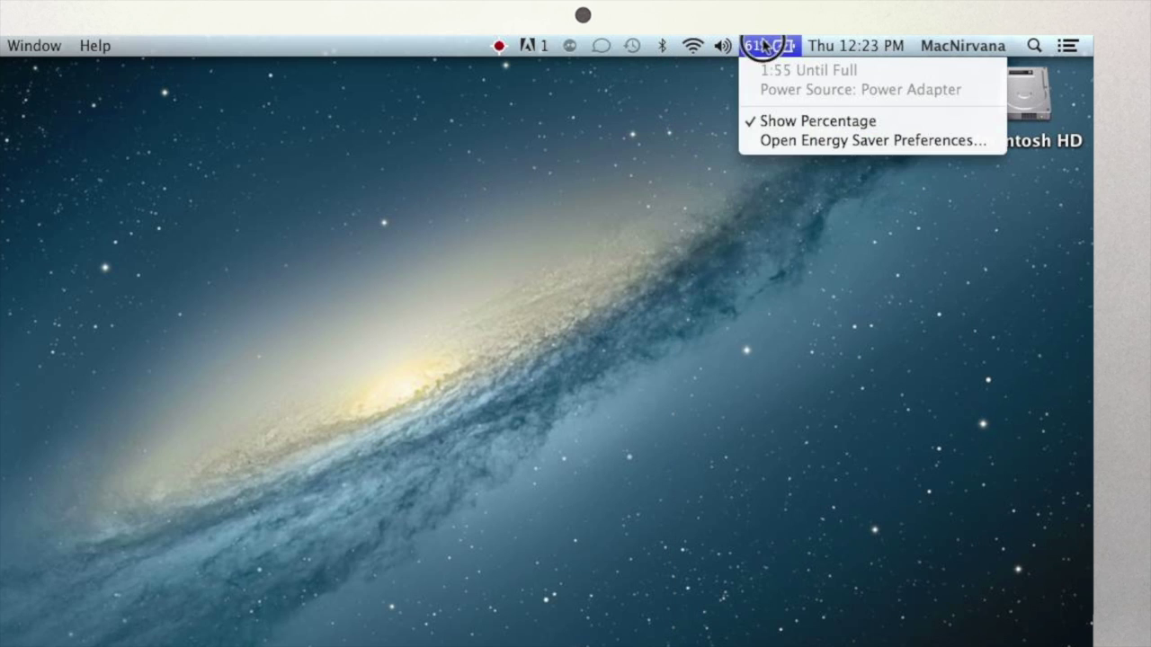
click(764, 45)
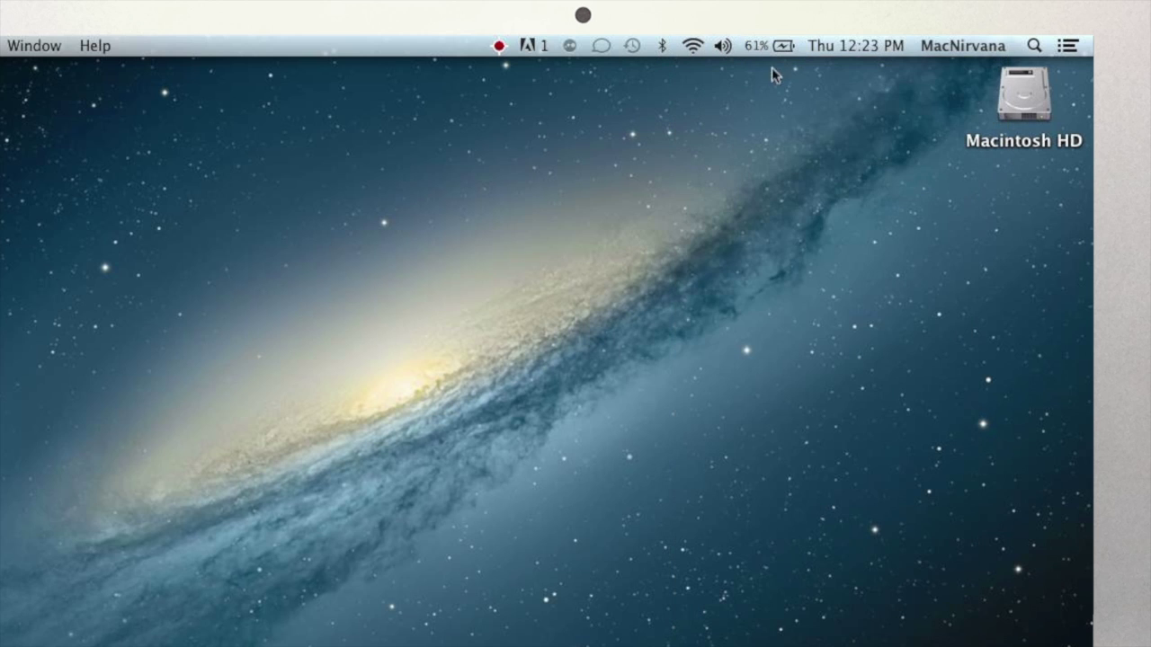
Step: Lower the system sound volume from maximum to about the middle of its range
click(725, 45)
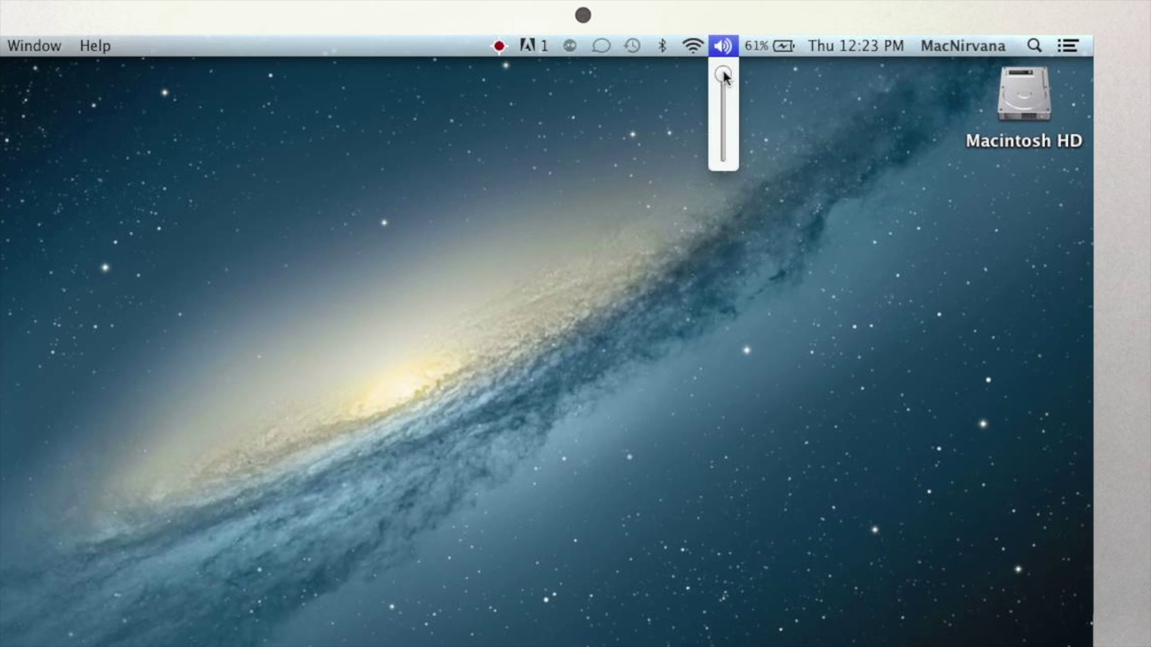
click(725, 77)
drag(723, 76, 722, 118)
Step: Examine the available Wi-Fi networks and the Bluetooth status and device options
click(692, 47)
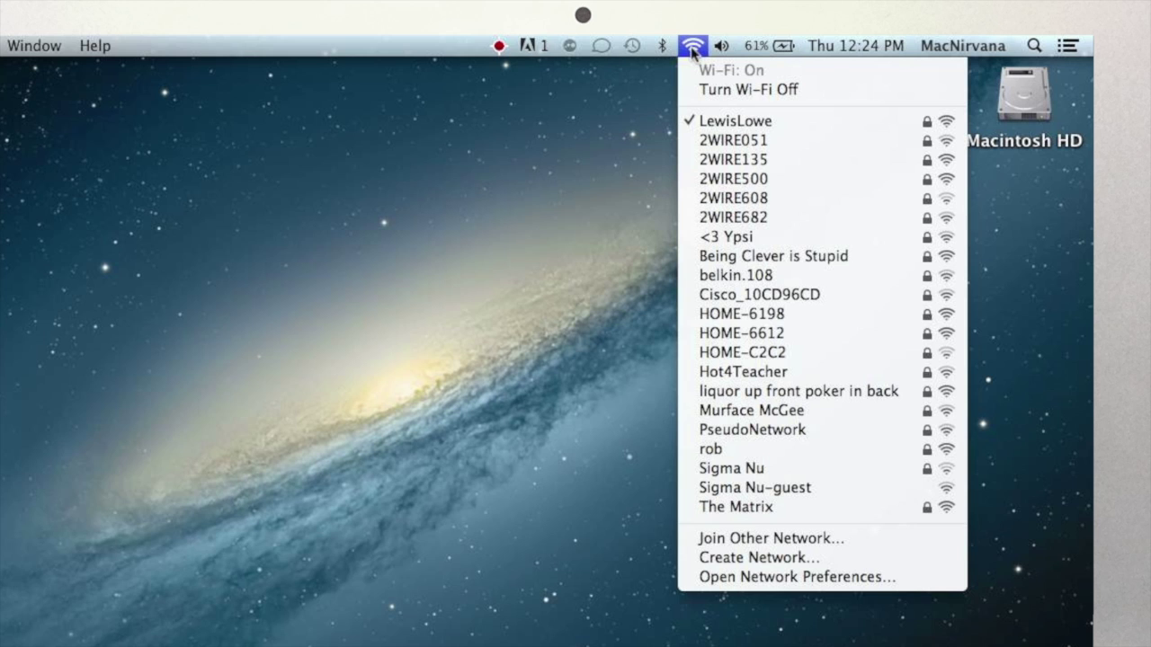
click(692, 50)
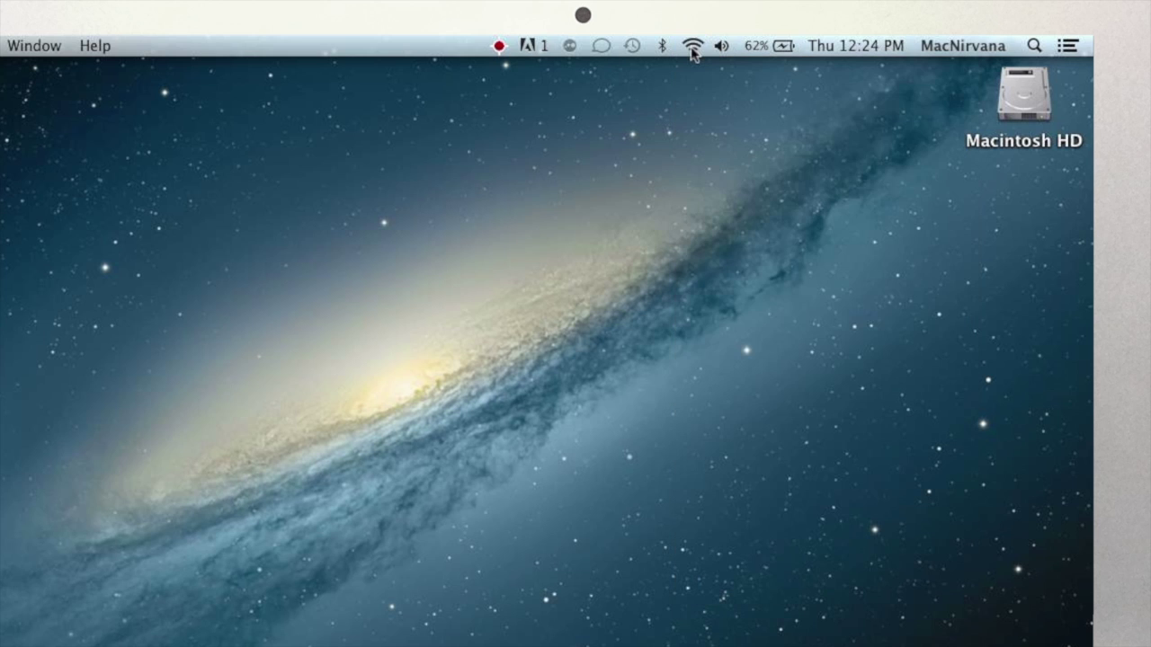
click(664, 46)
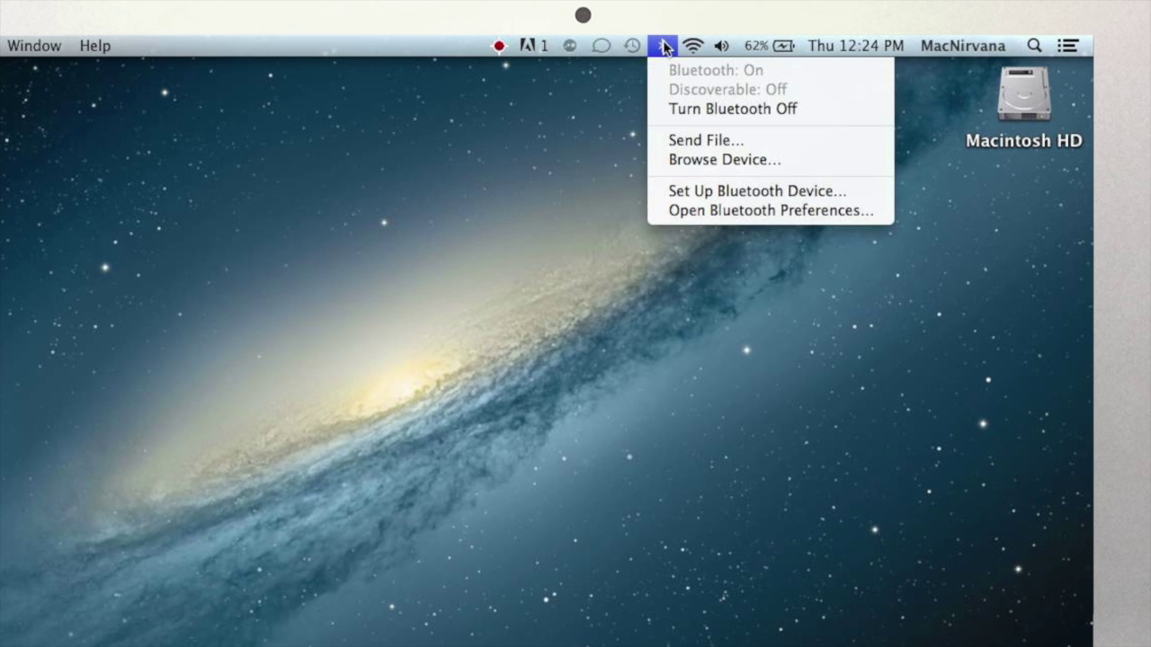
click(666, 48)
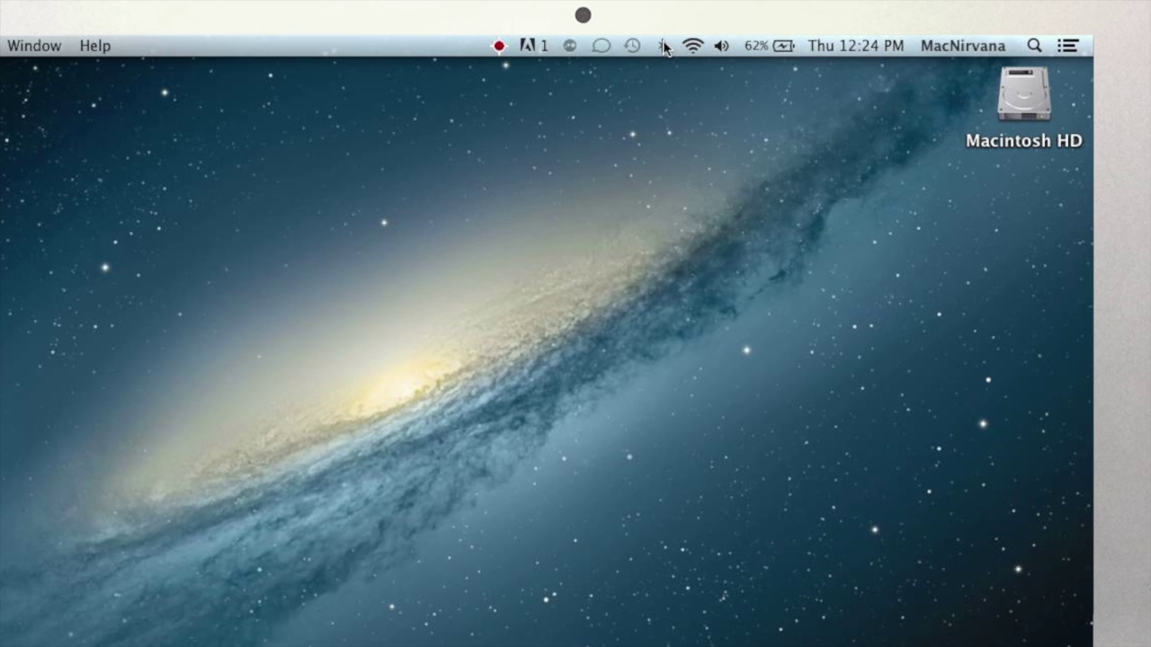
click(664, 46)
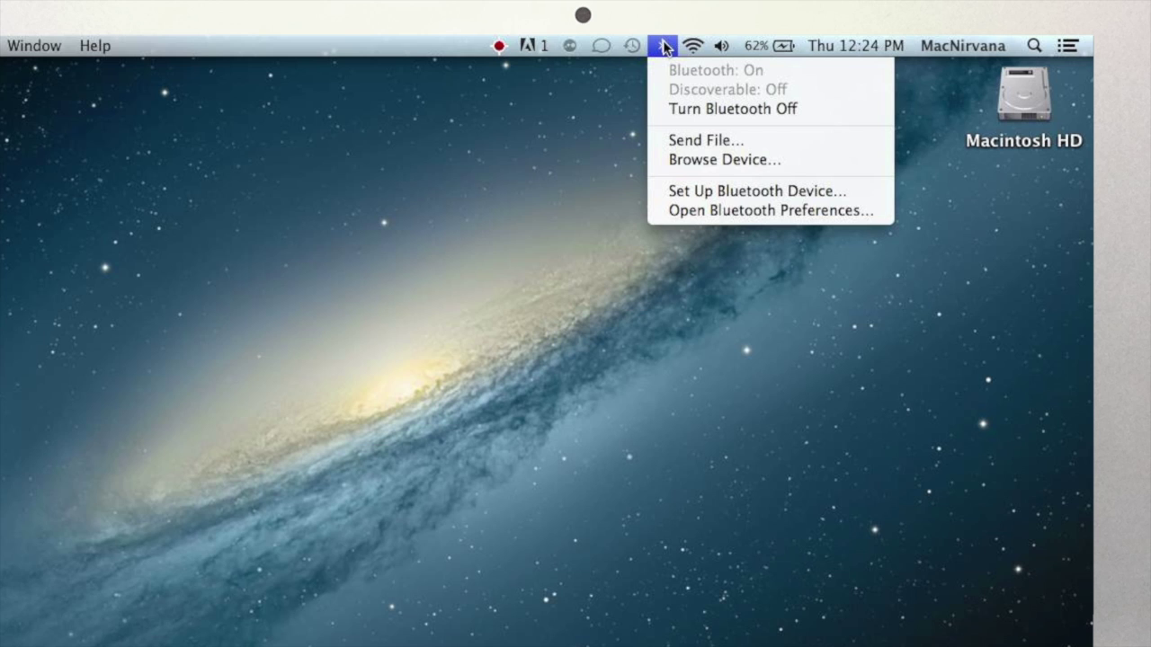
click(665, 48)
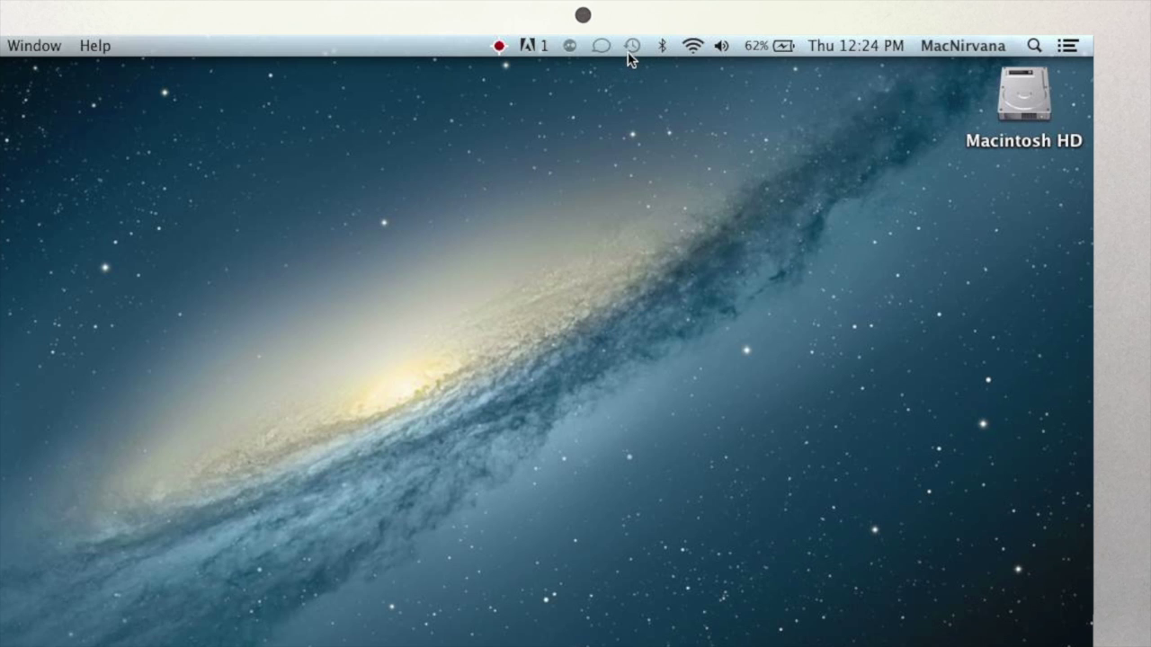
Step: Check the Time Machine backup options and the clock's date and display options
click(632, 47)
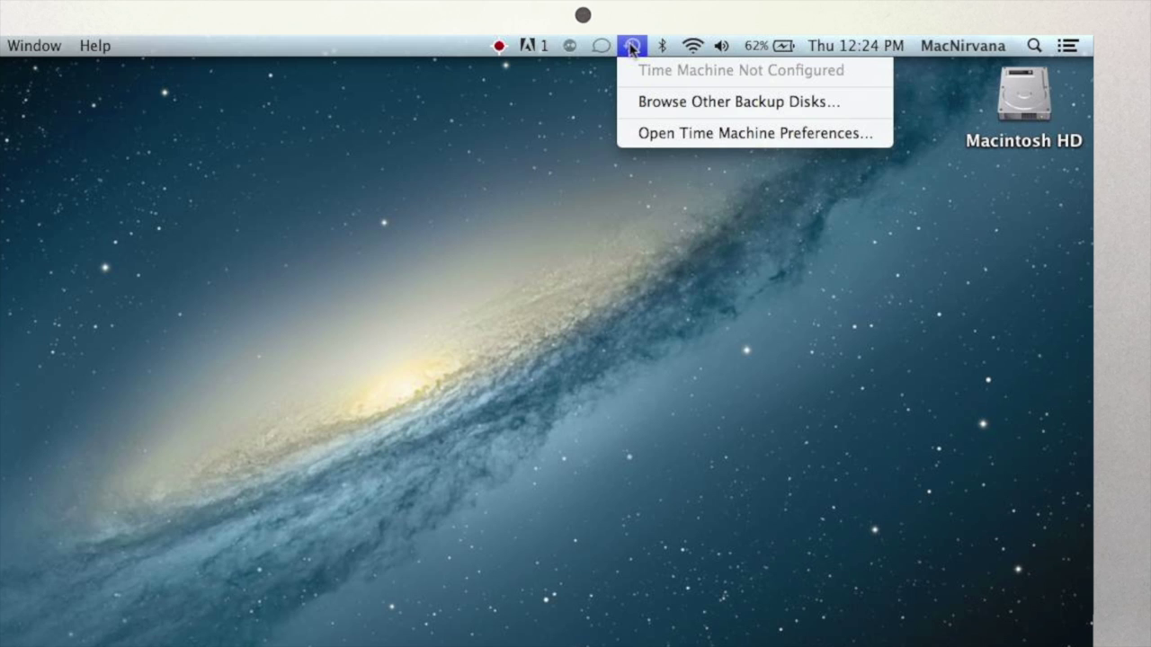
click(632, 47)
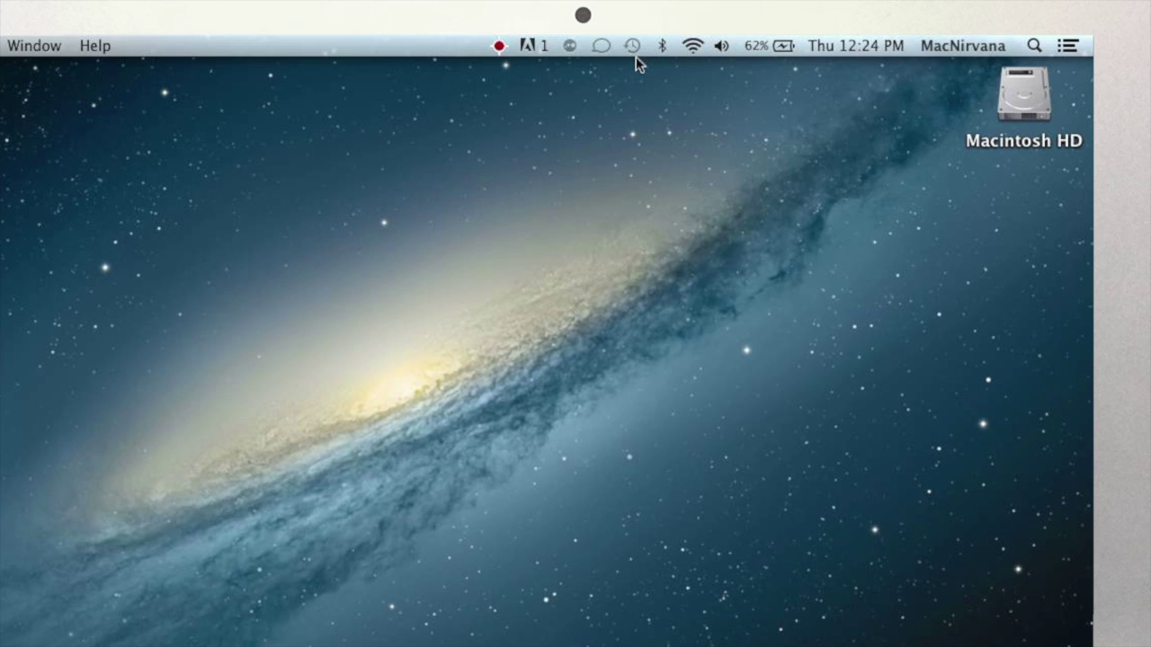
click(843, 42)
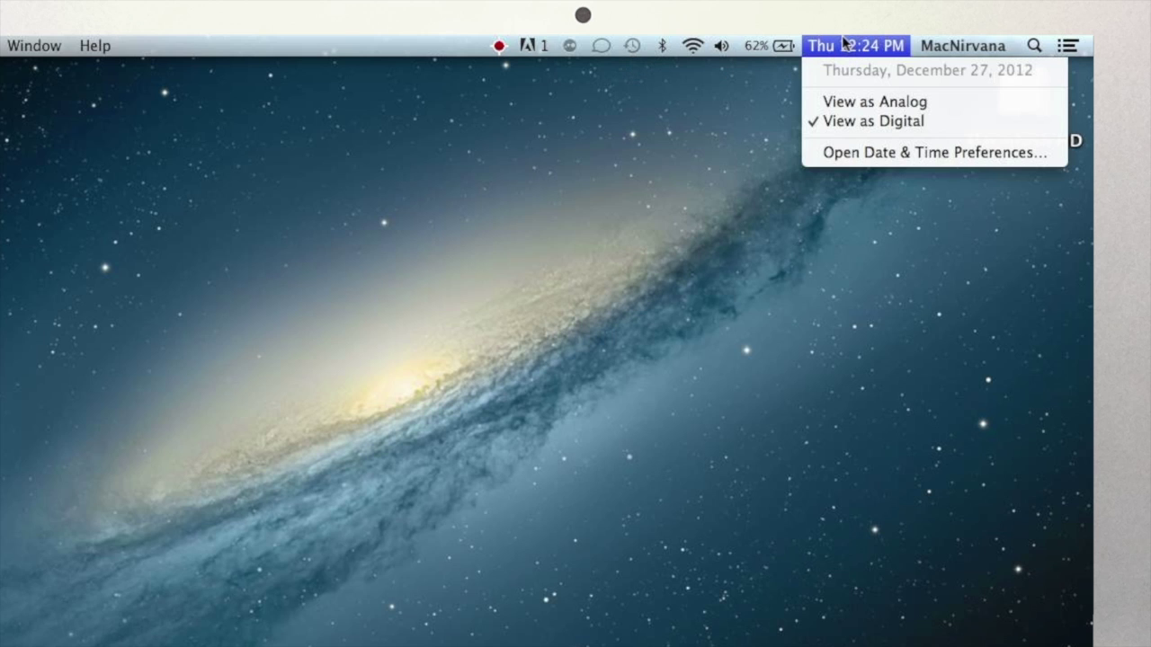
click(1052, 178)
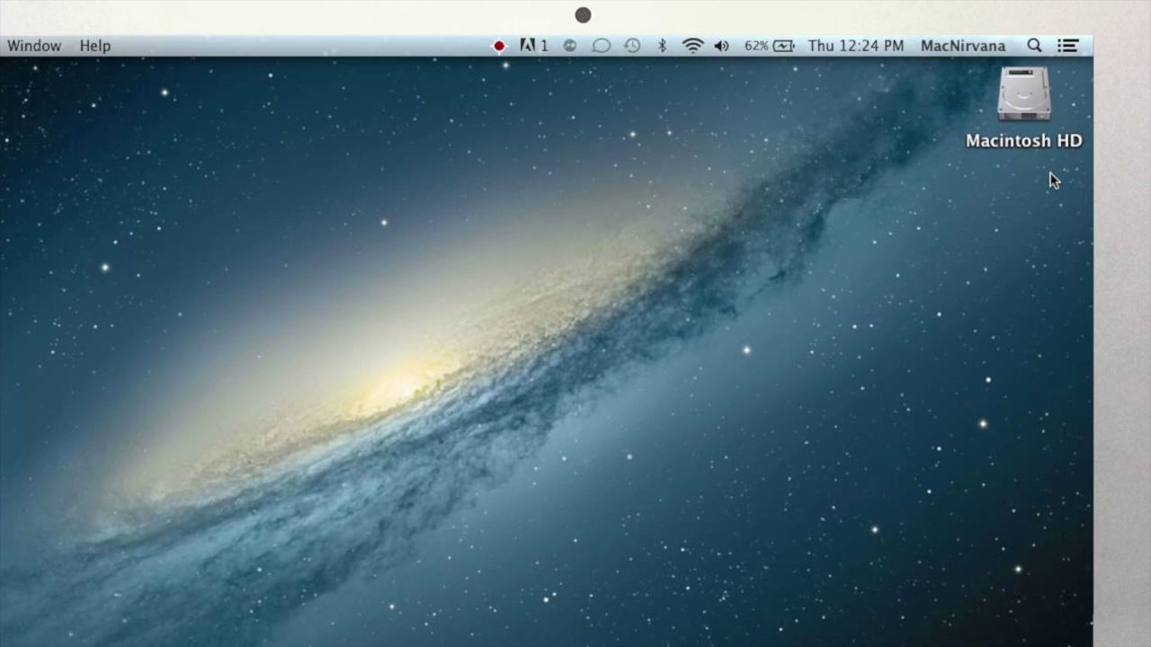
Step: View the user accounts available for fast user switching without changing account
click(996, 54)
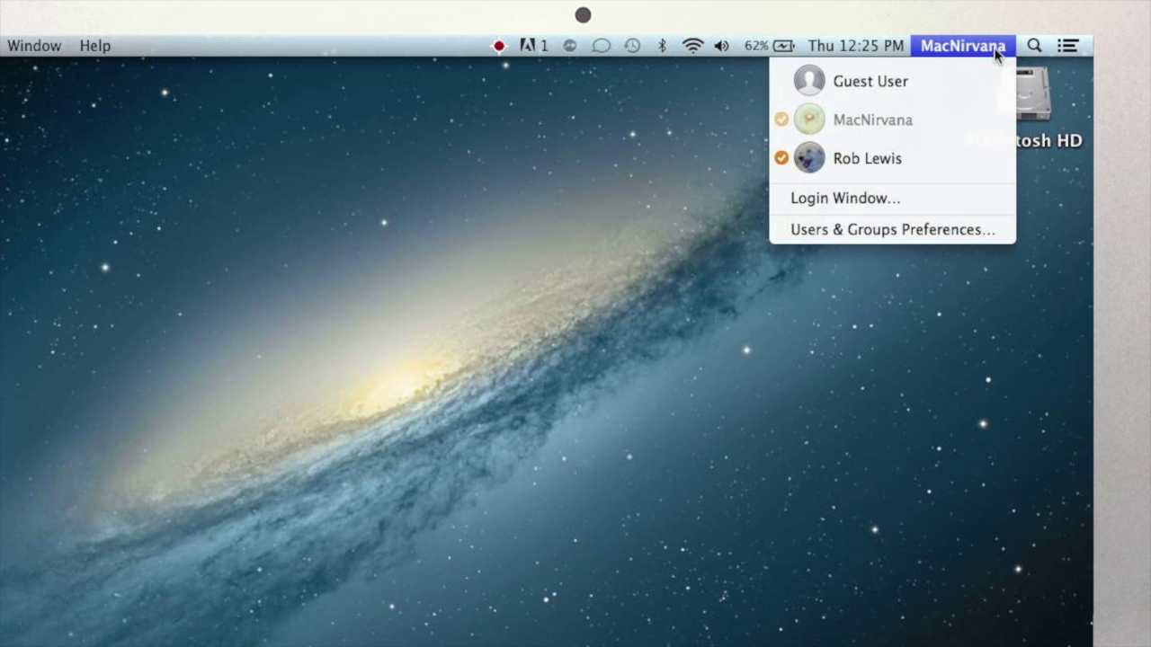
click(996, 54)
click(996, 54)
click(996, 53)
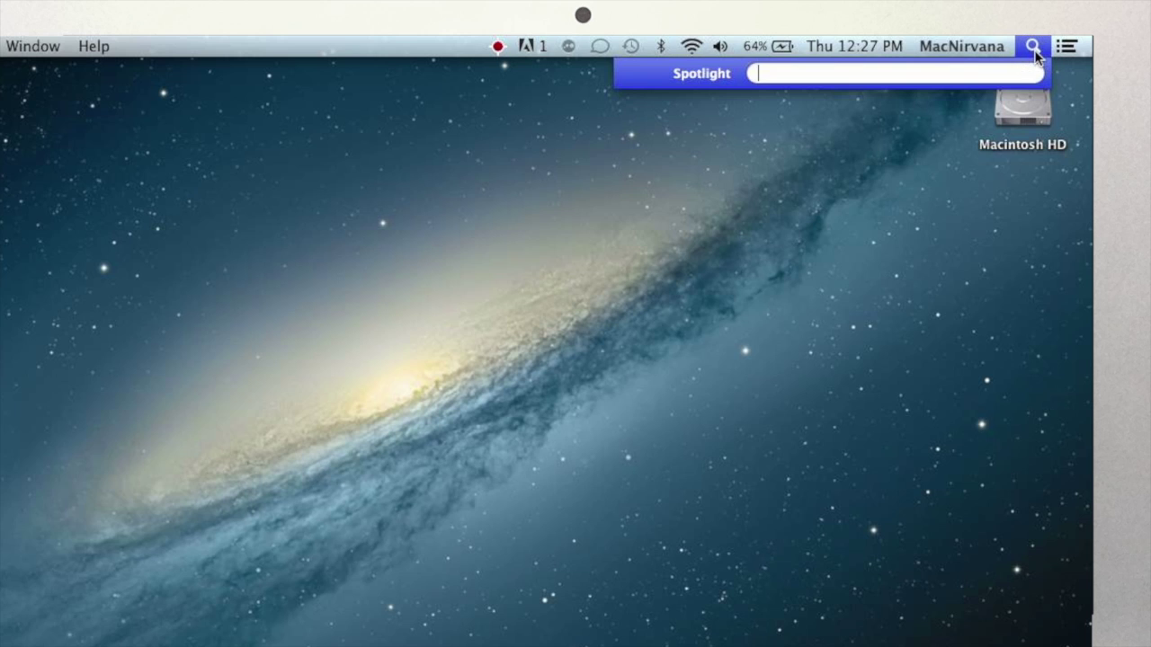
Step: Search the Mac with Spotlight for a person's first name, then clear the query and close the search
click(1034, 52)
text(john)
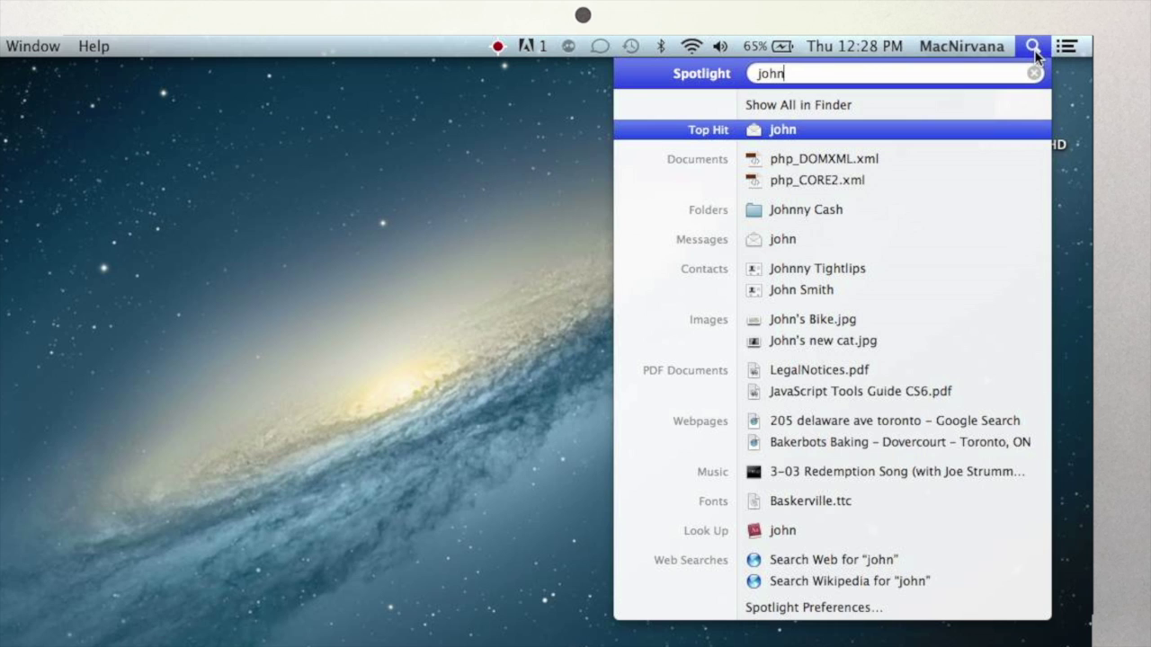
key(super+a)
key(BackSpace)
key(Escape)
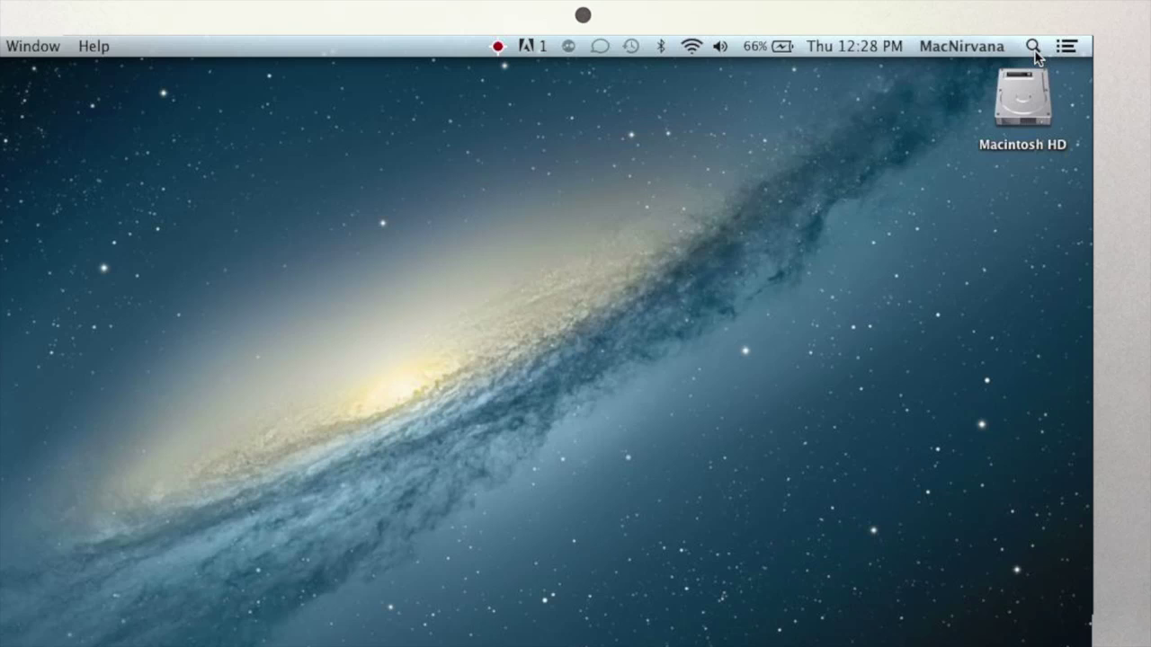
click(1034, 52)
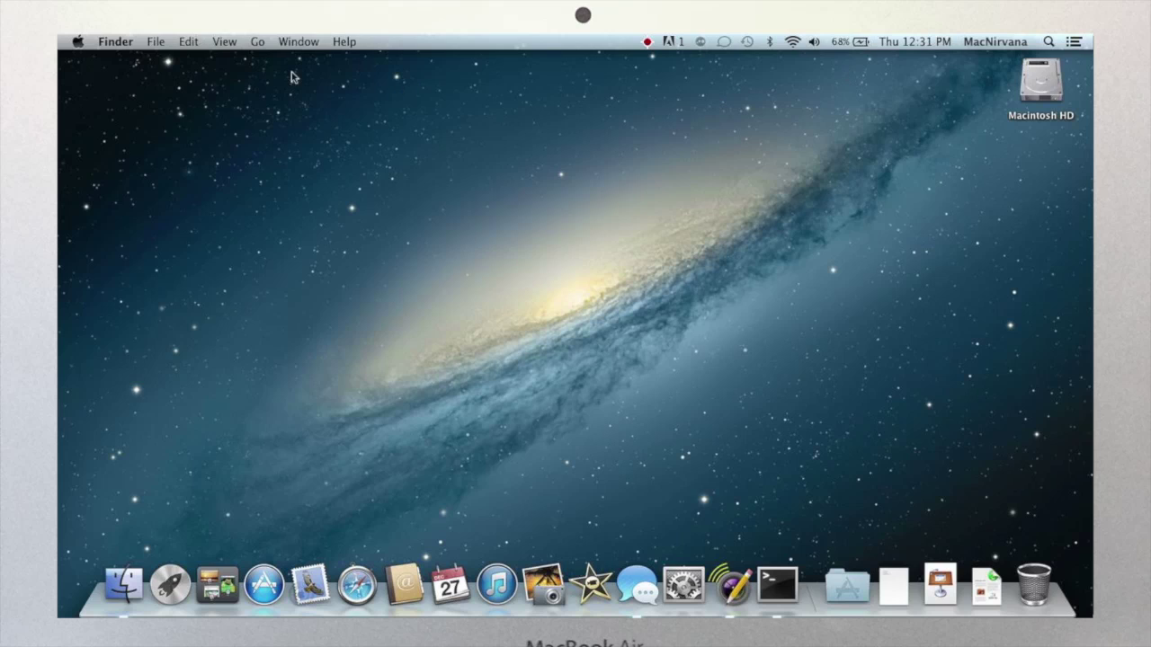
Step: Create a new folder on the desktop and keep its default name
click(156, 44)
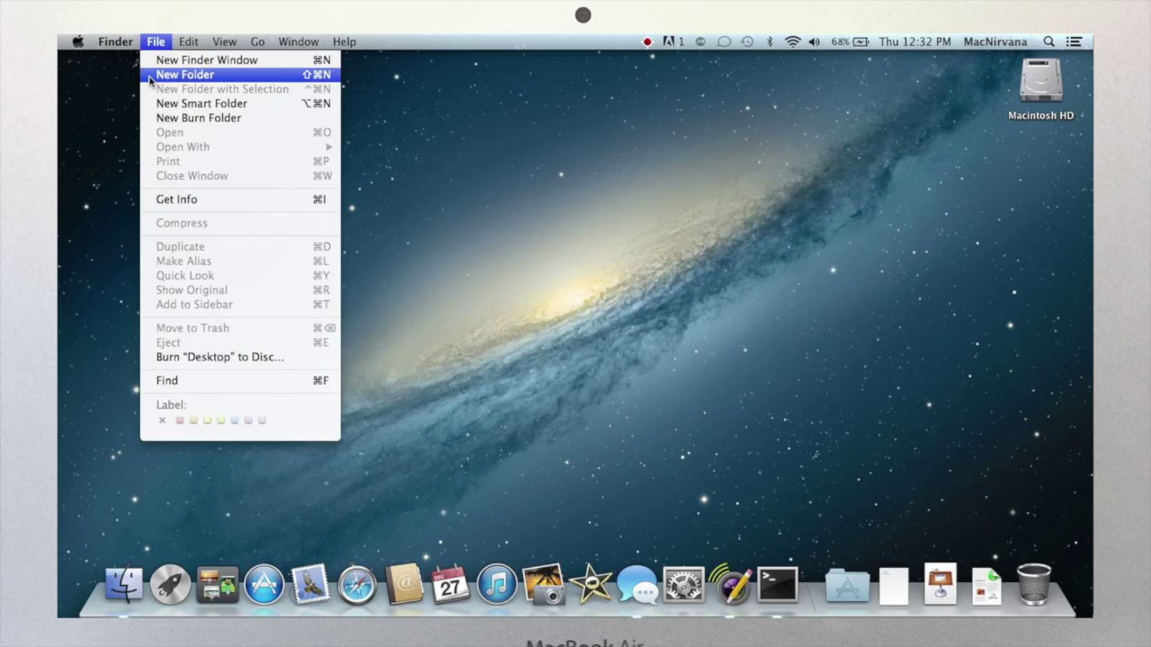
click(169, 77)
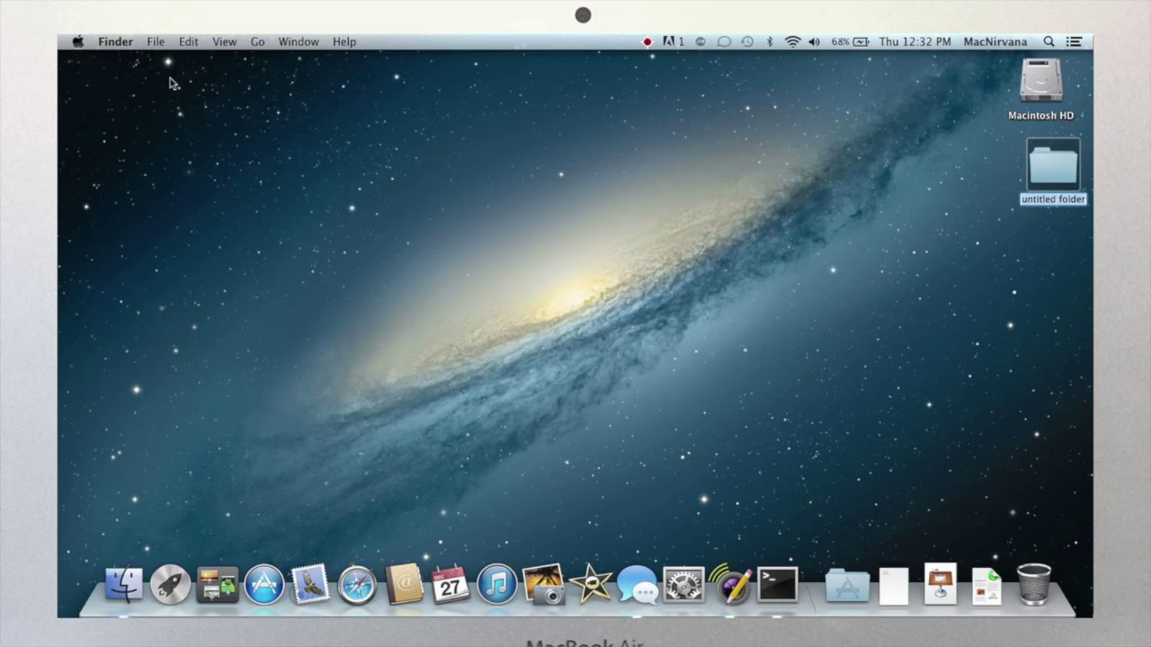
click(173, 82)
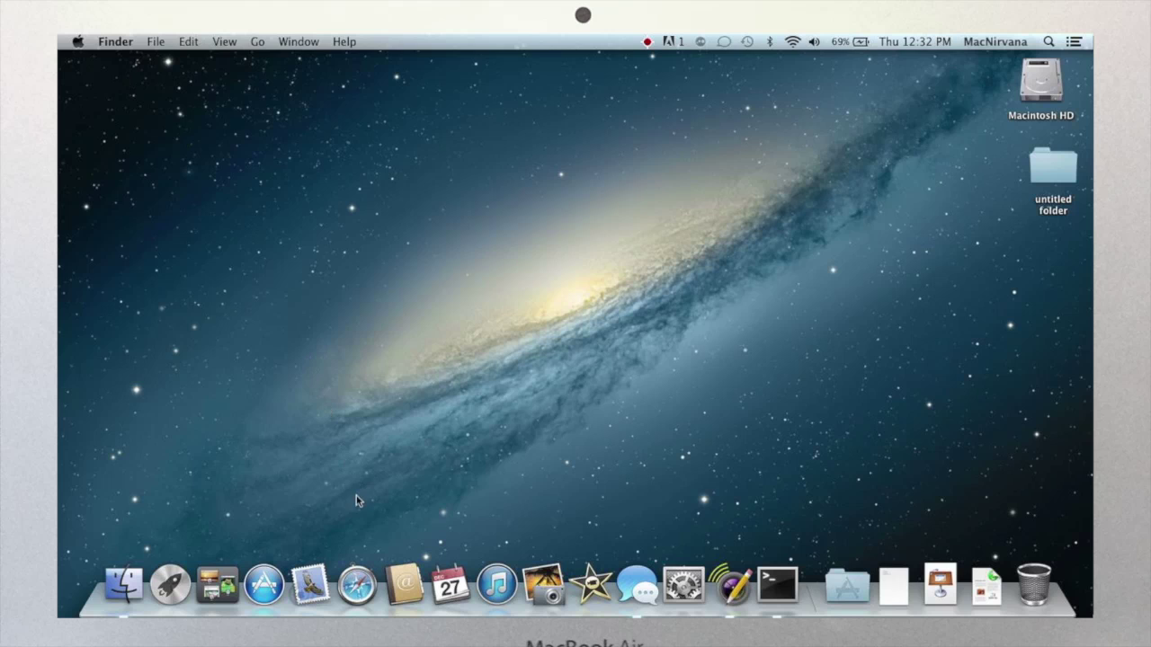
Step: Switch to Safari and review the file commands it offers
click(359, 575)
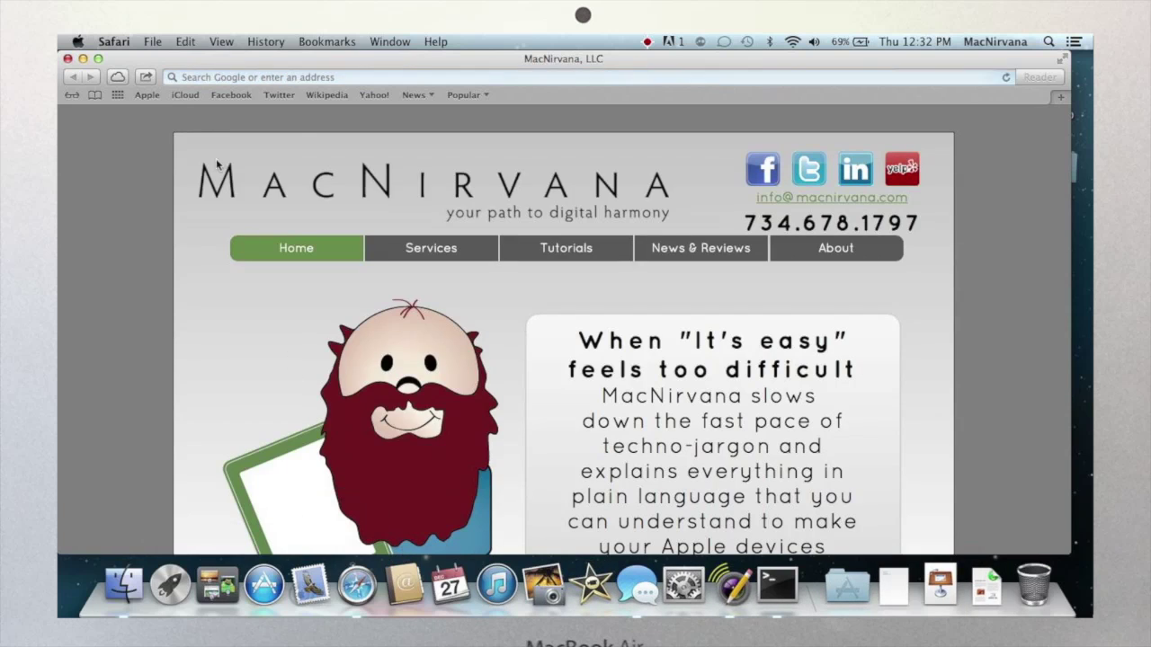
click(155, 42)
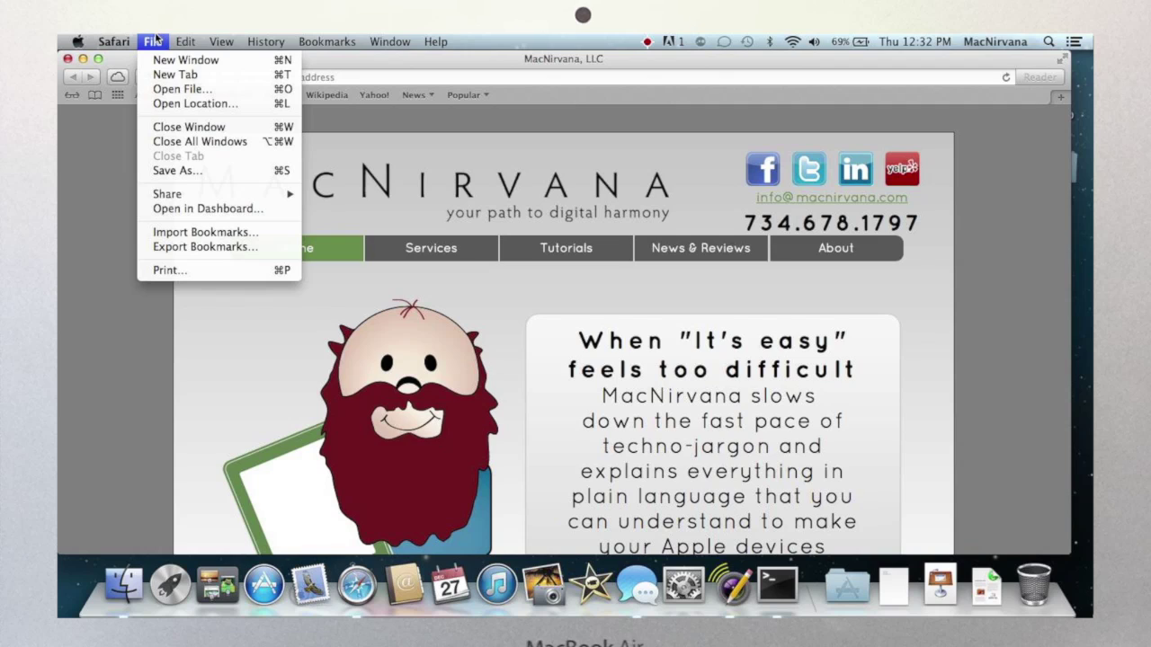
click(154, 40)
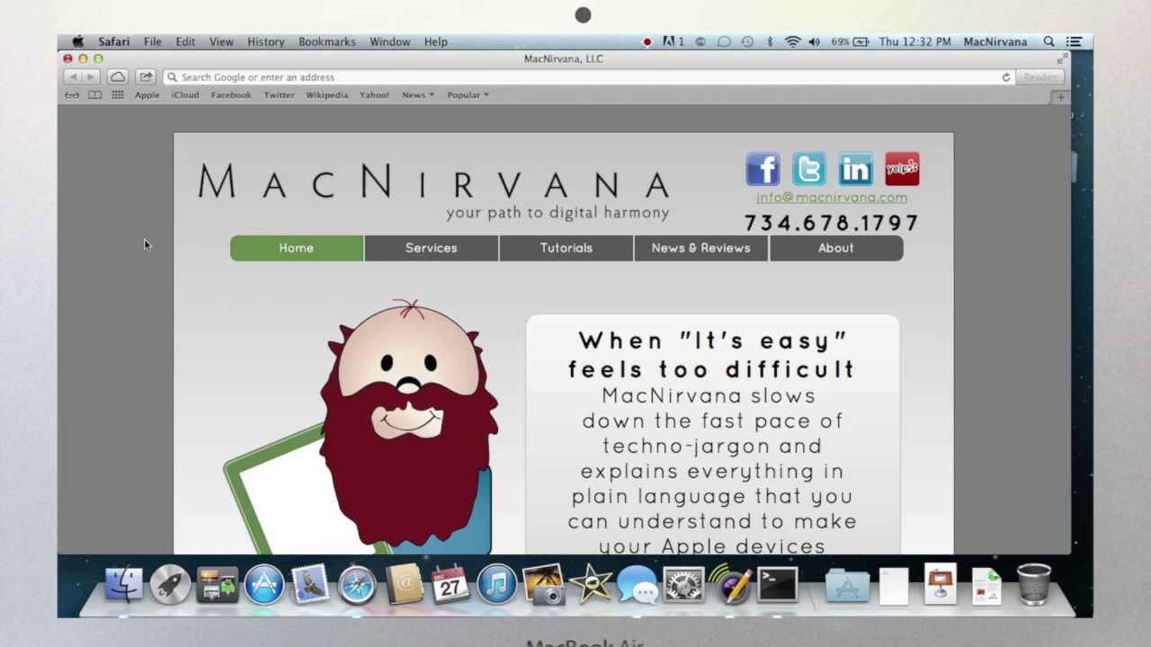
Step: Switch between Finder and Safari, ending in Finder, and review Finder's file commands for comparison
click(124, 575)
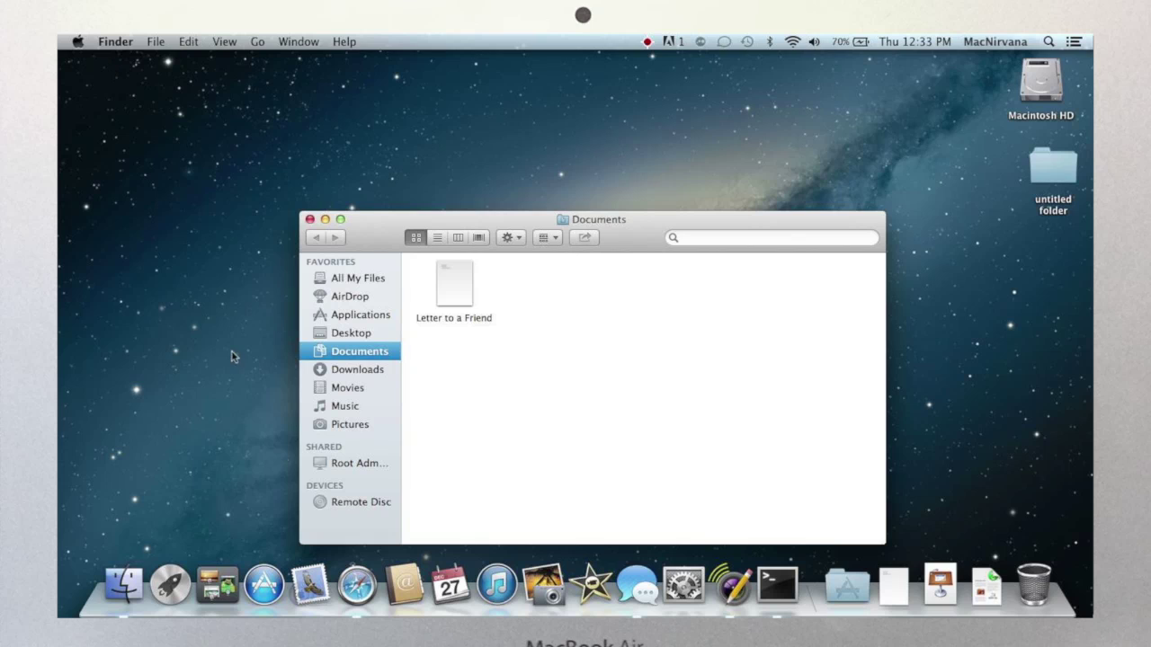
click(355, 573)
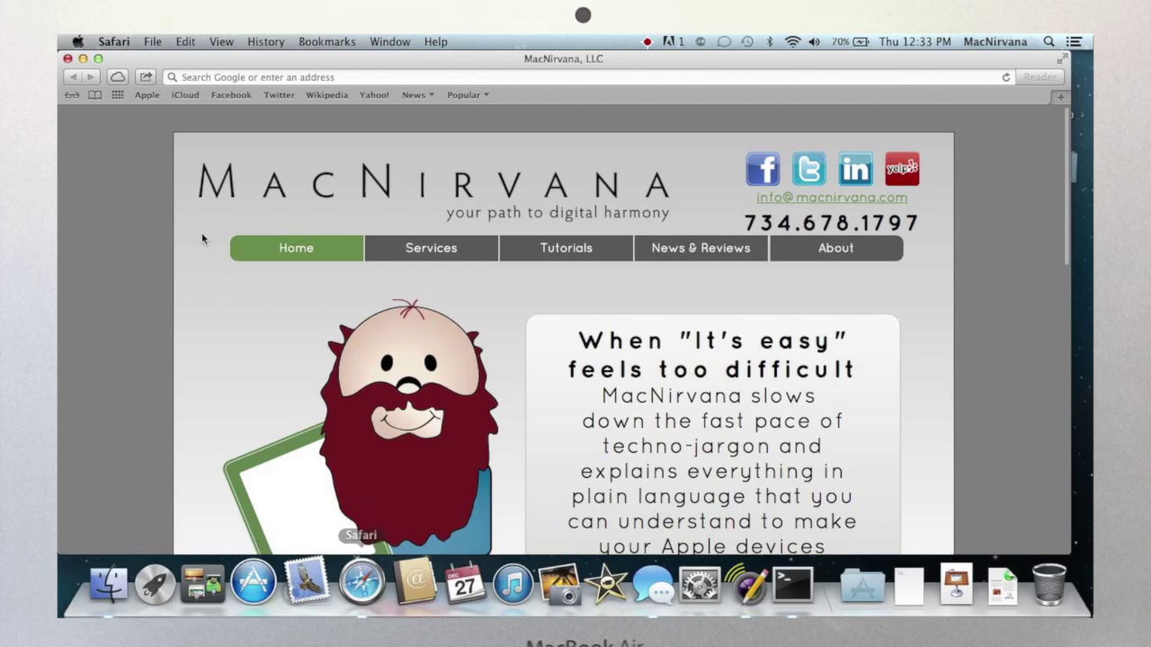
click(133, 583)
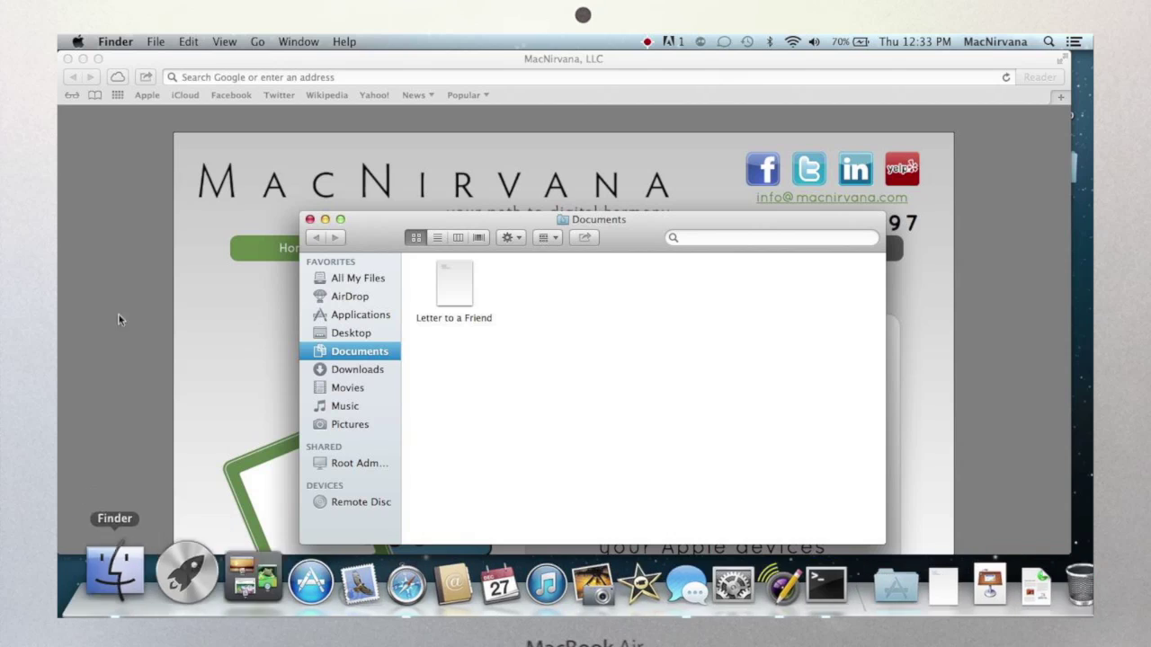
click(157, 40)
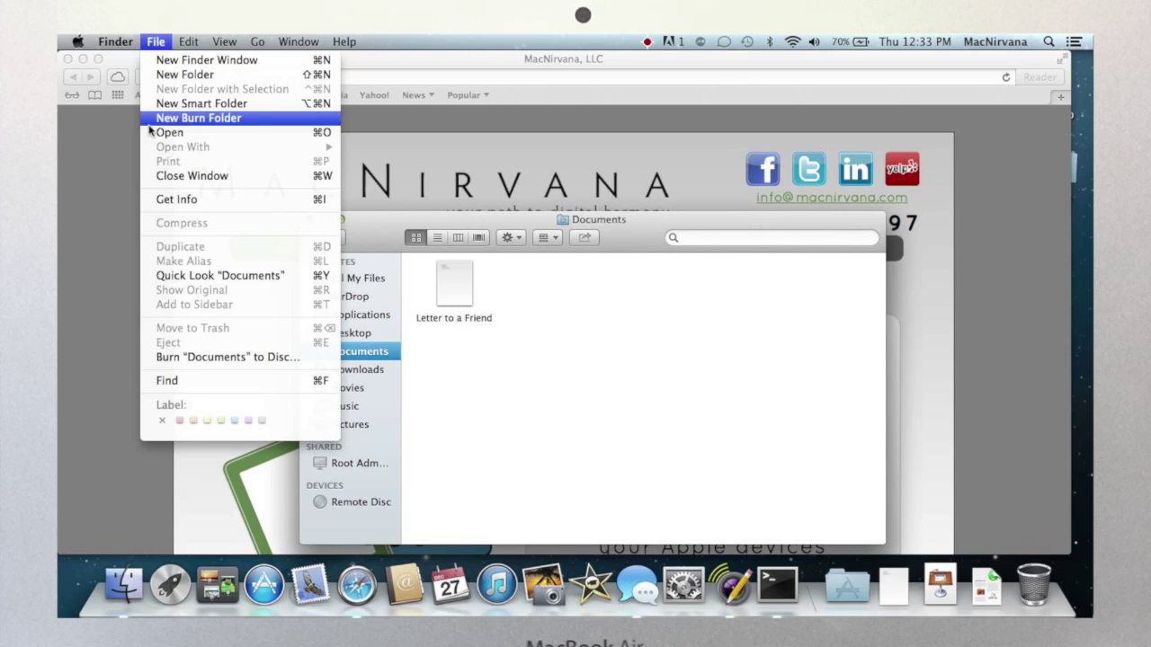
Step: Bring Safari to the front and hide it, and minimize the Finder's Documents window to clear the desktop
click(114, 137)
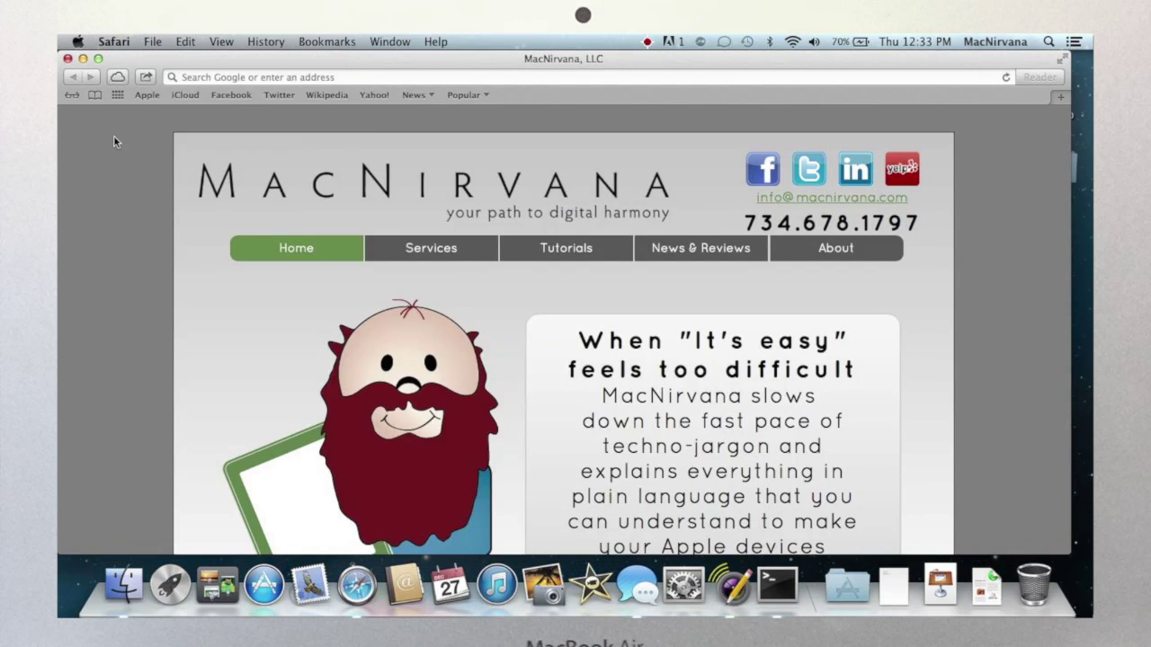
key(super+h)
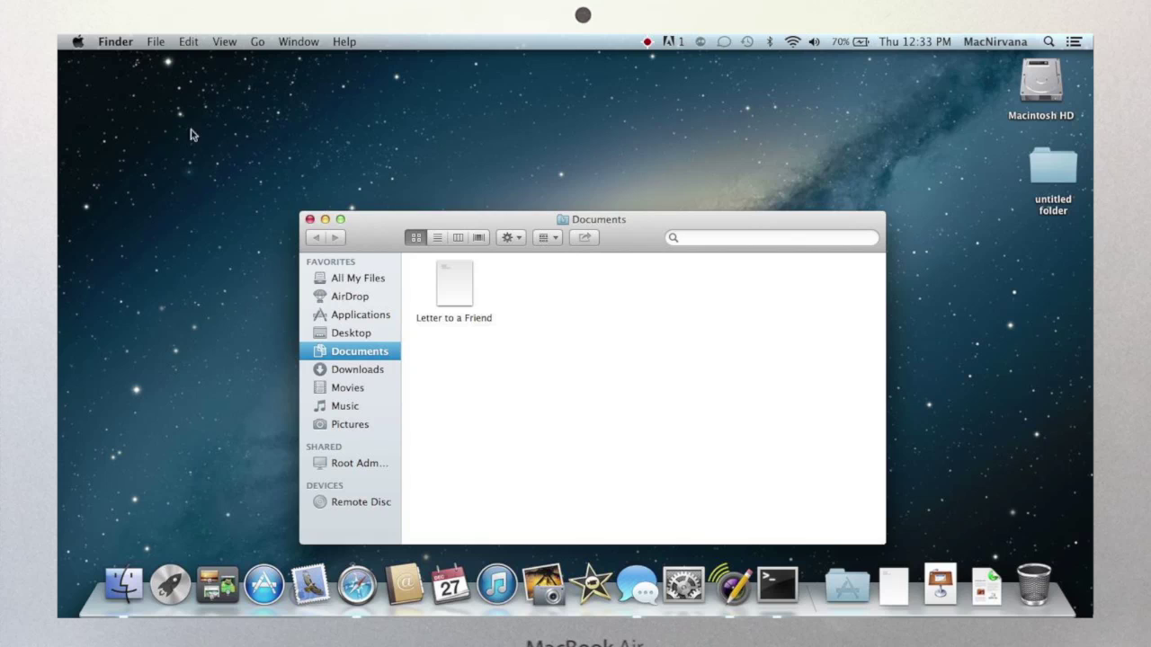
click(324, 220)
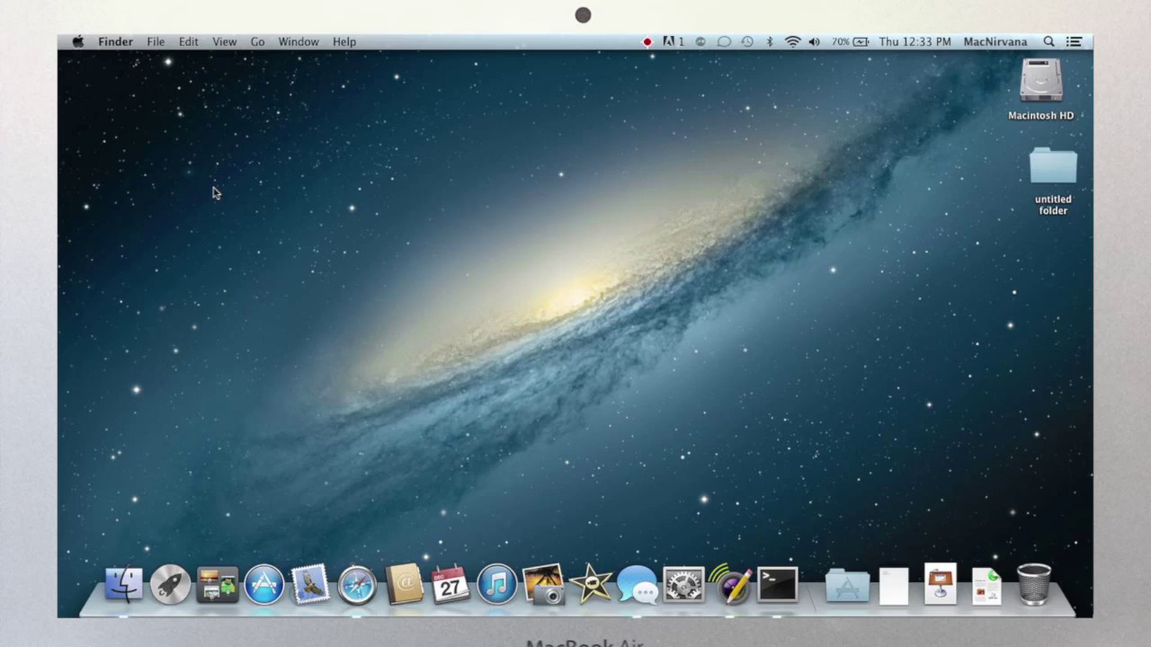
Step: Search Finder's help for "folder" and locate where the New Folder command is found
click(345, 40)
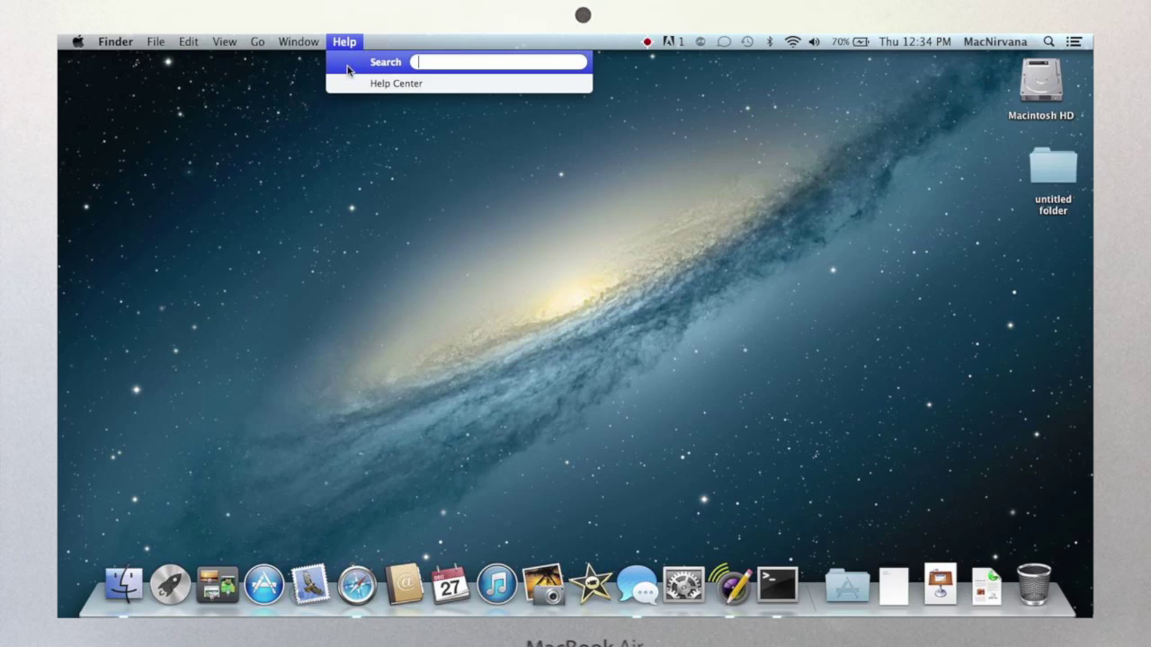
text(folder)
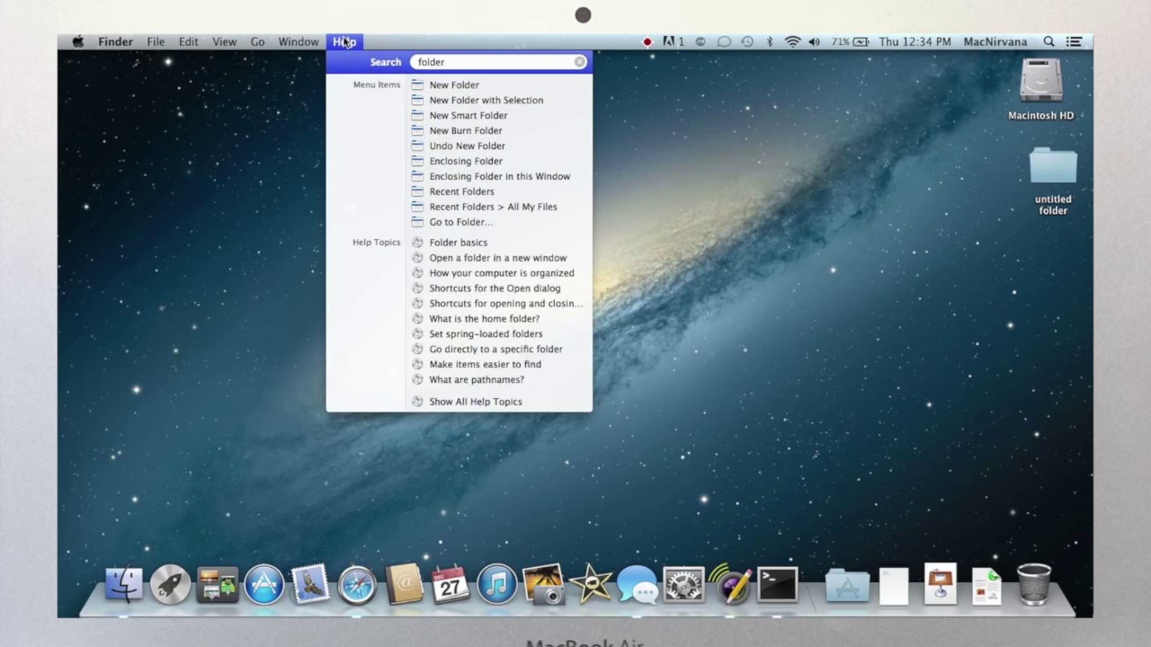
mouse_move(420, 90)
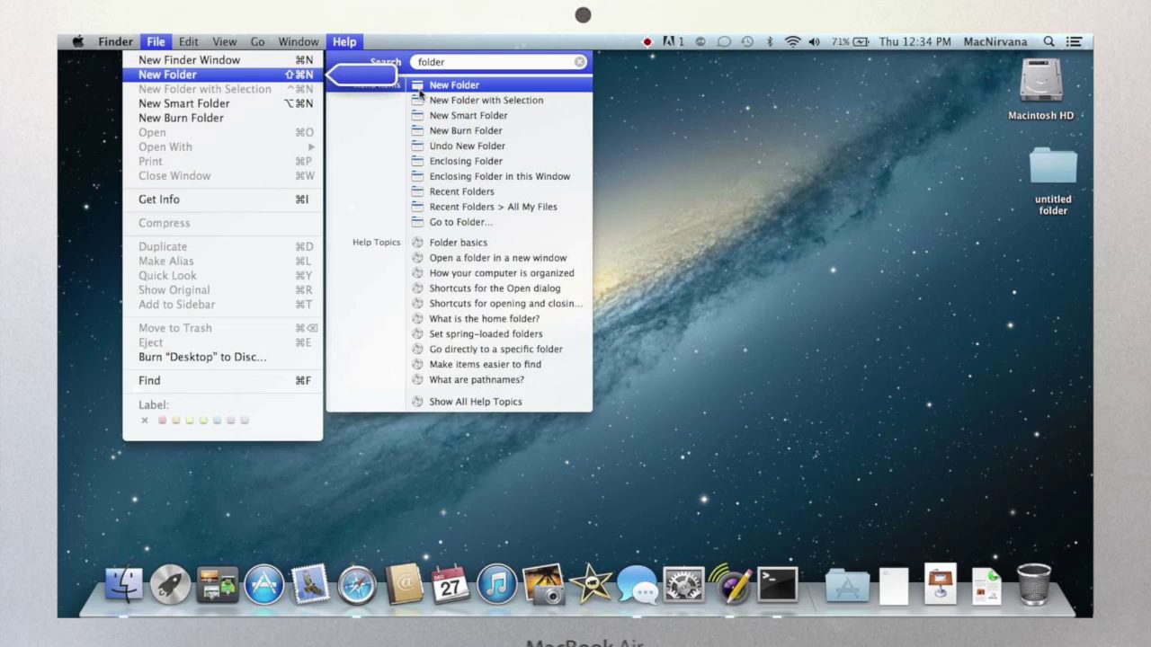
Step: Read the Folder basics help topic, expanding its sections on creating a new folder and moving items into folders, and close the help
mouse_move(426, 180)
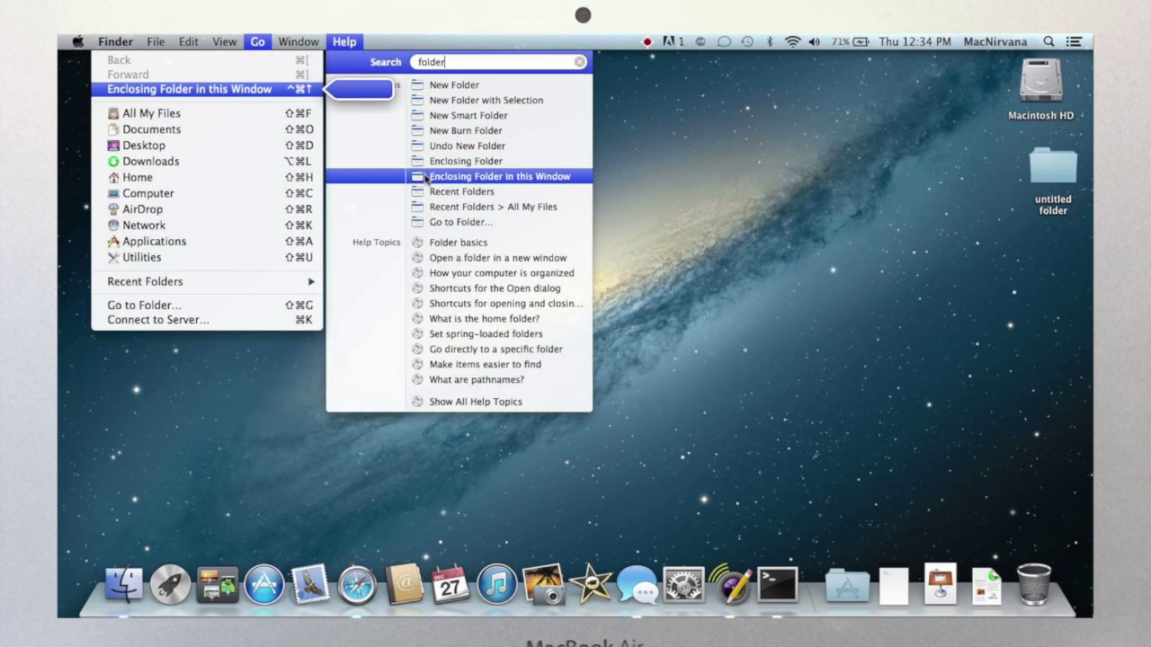
mouse_move(426, 230)
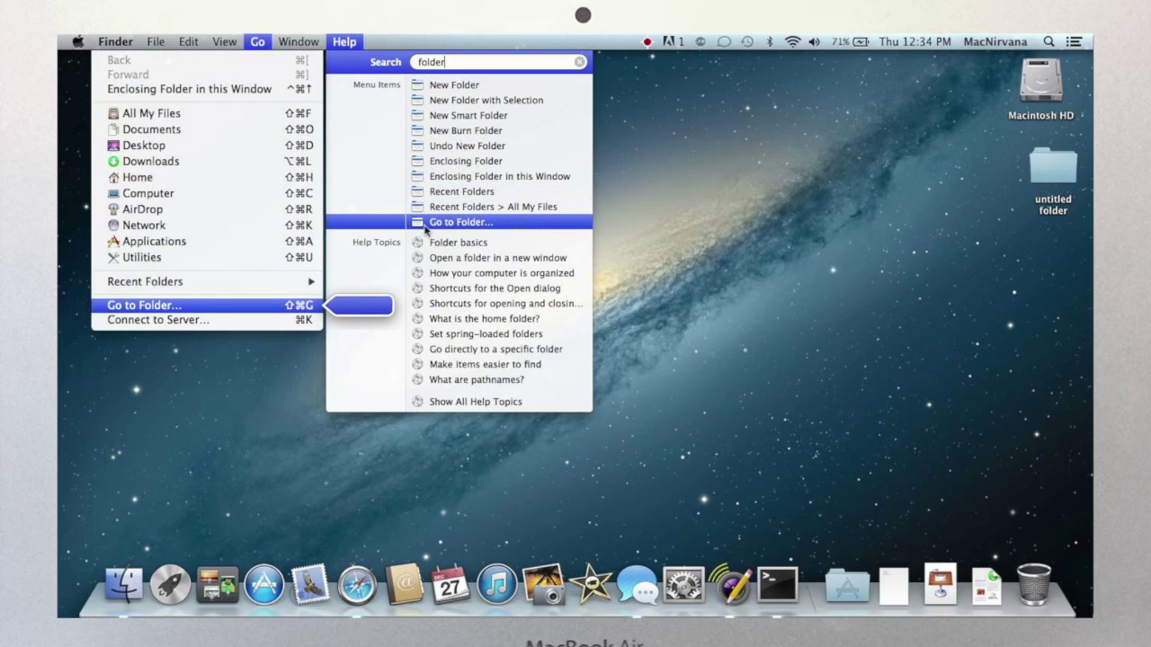
mouse_move(395, 106)
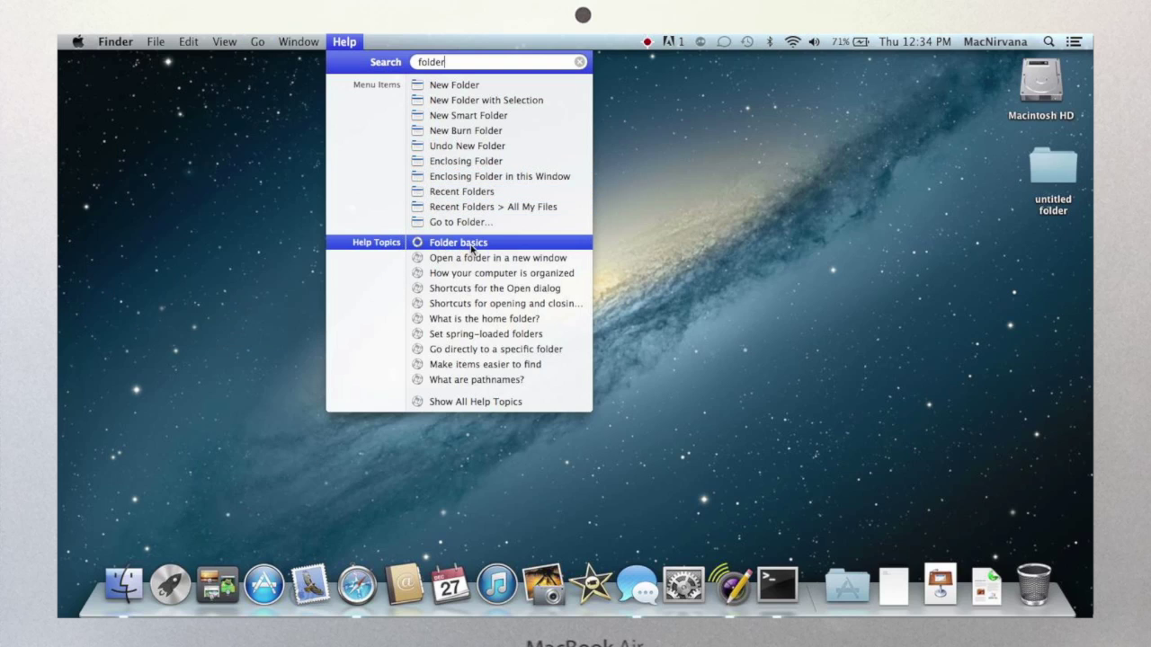
click(472, 246)
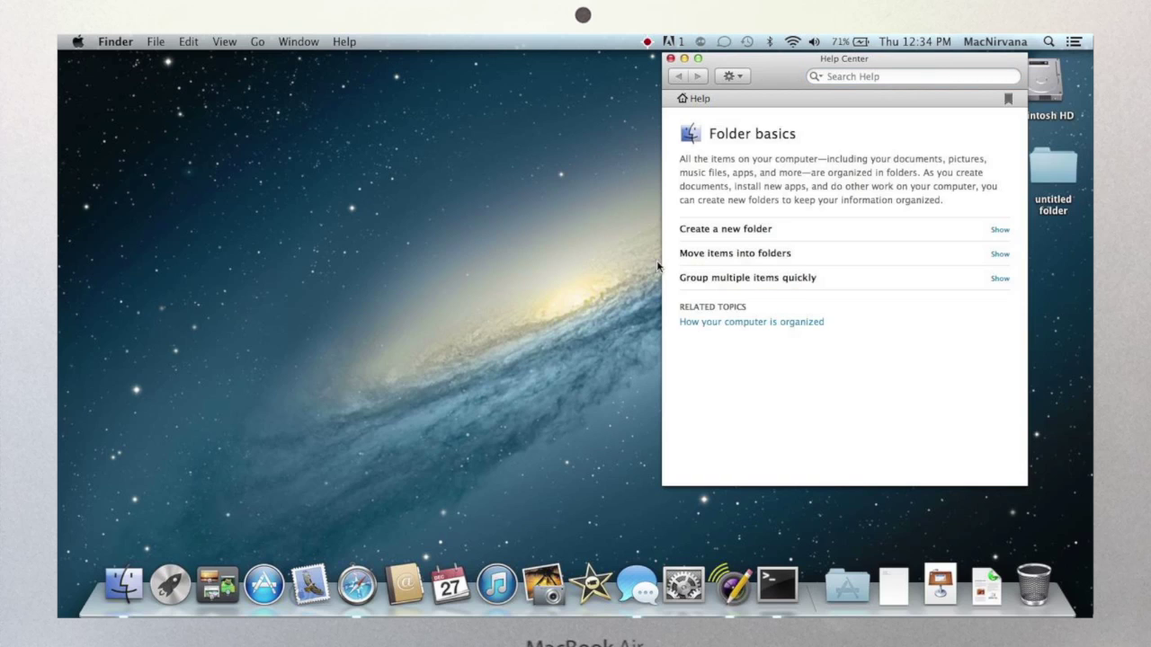
click(999, 230)
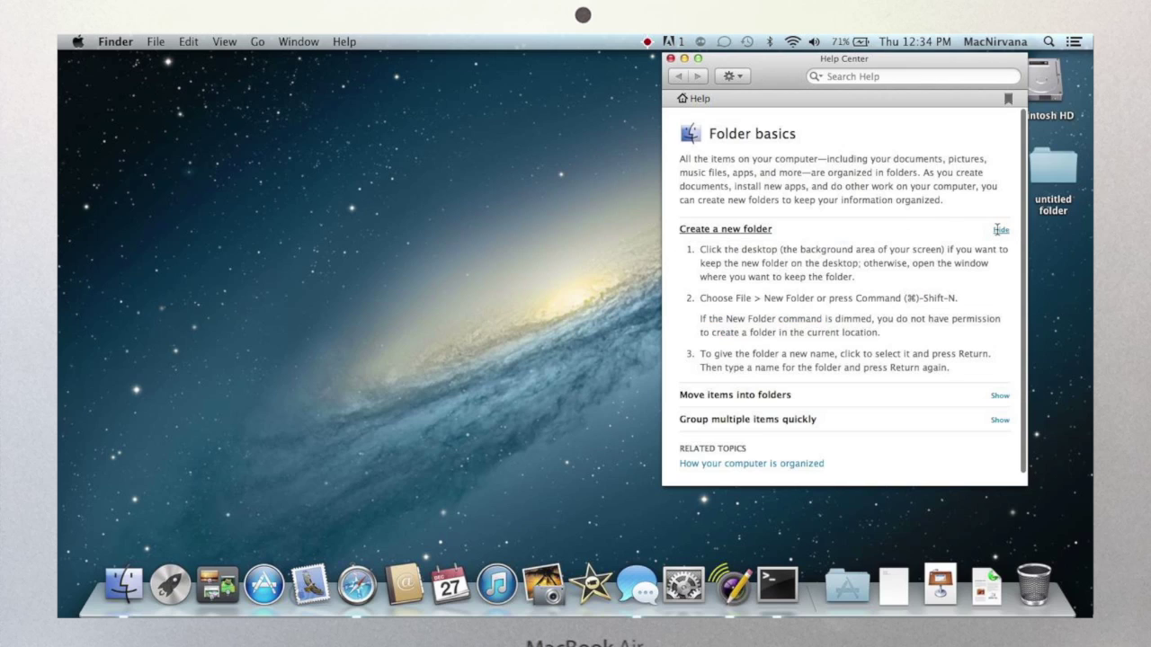
click(995, 394)
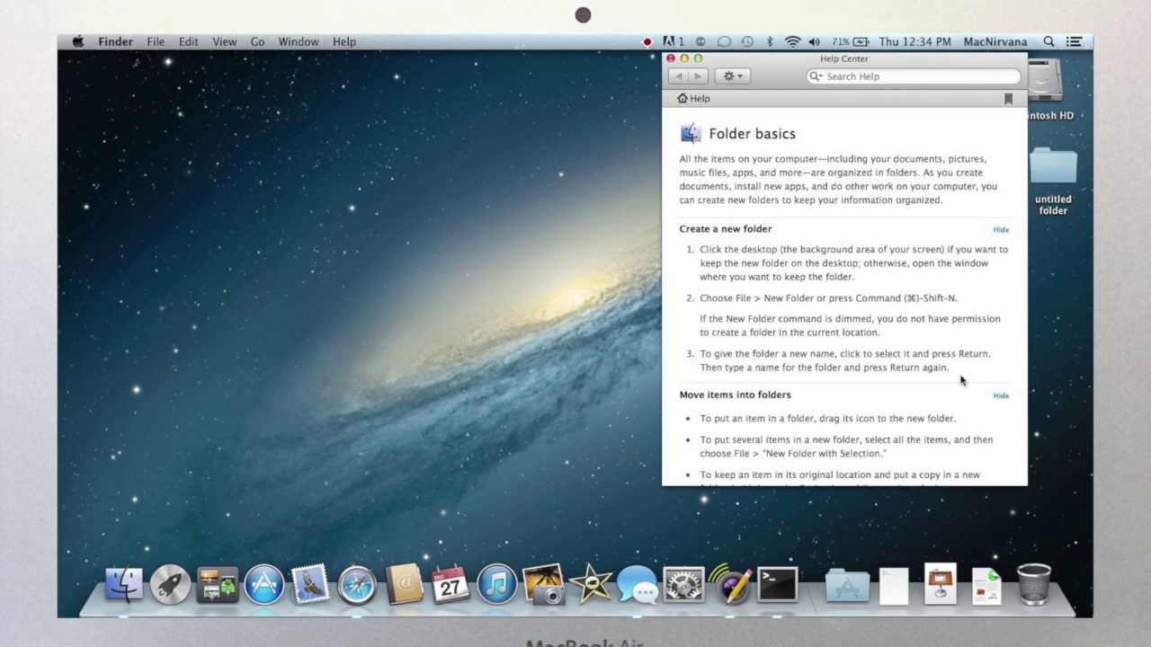
click(670, 57)
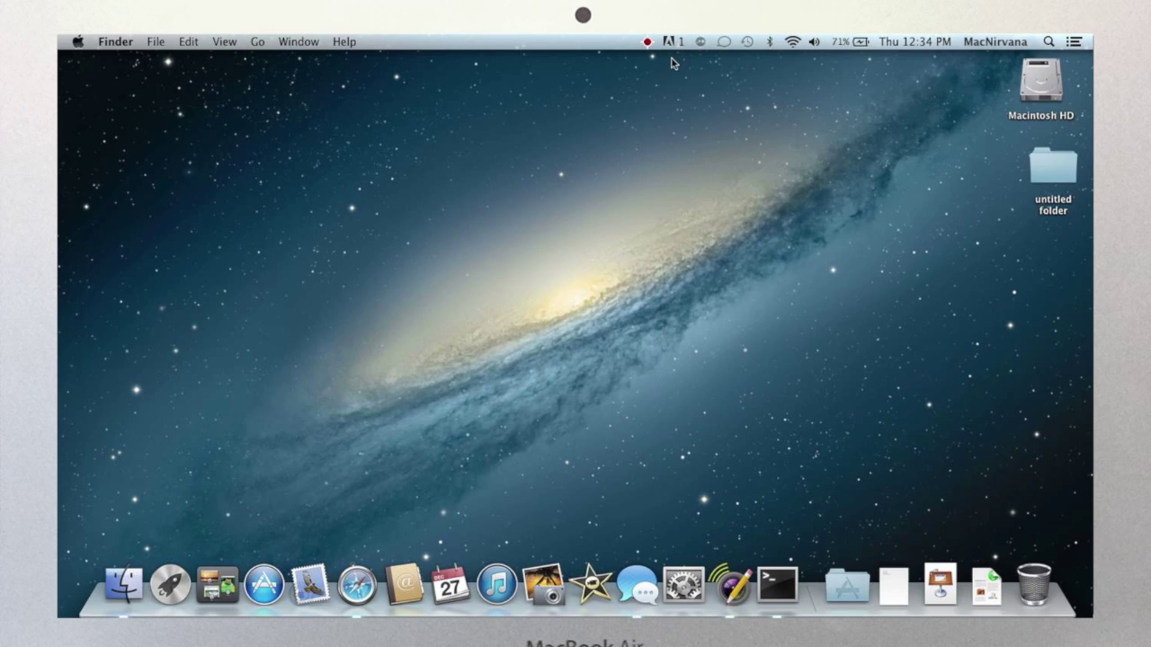
Step: Review Finder's window and navigation commands, visit the Applications folder and close its window
click(294, 43)
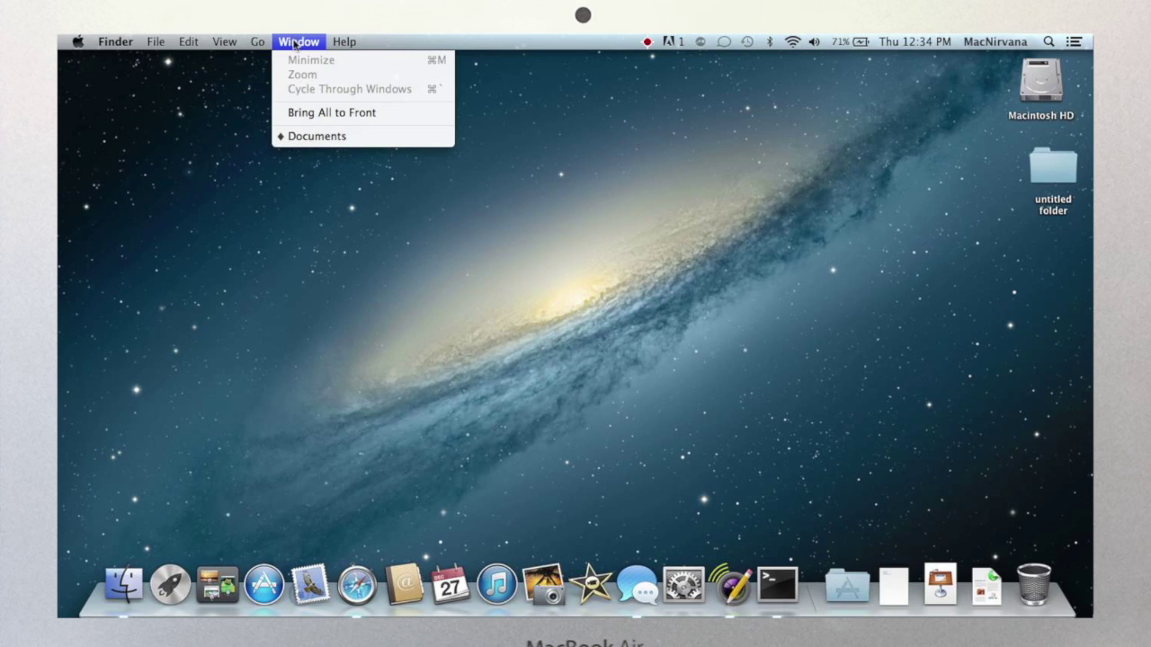
mouse_move(264, 42)
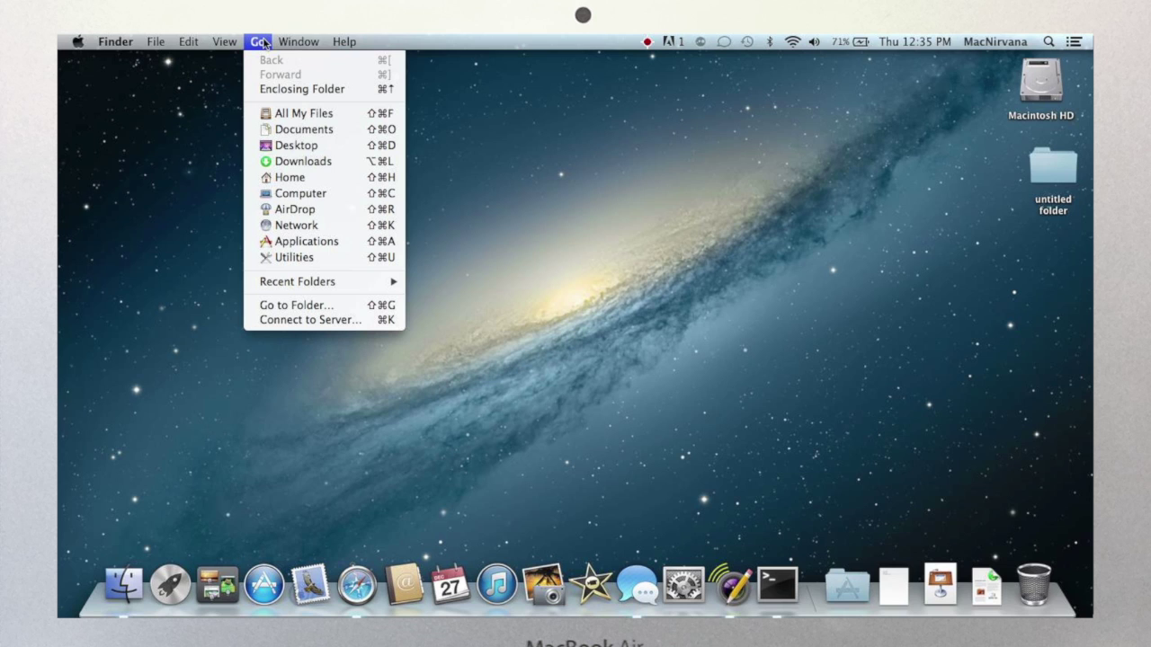
click(268, 243)
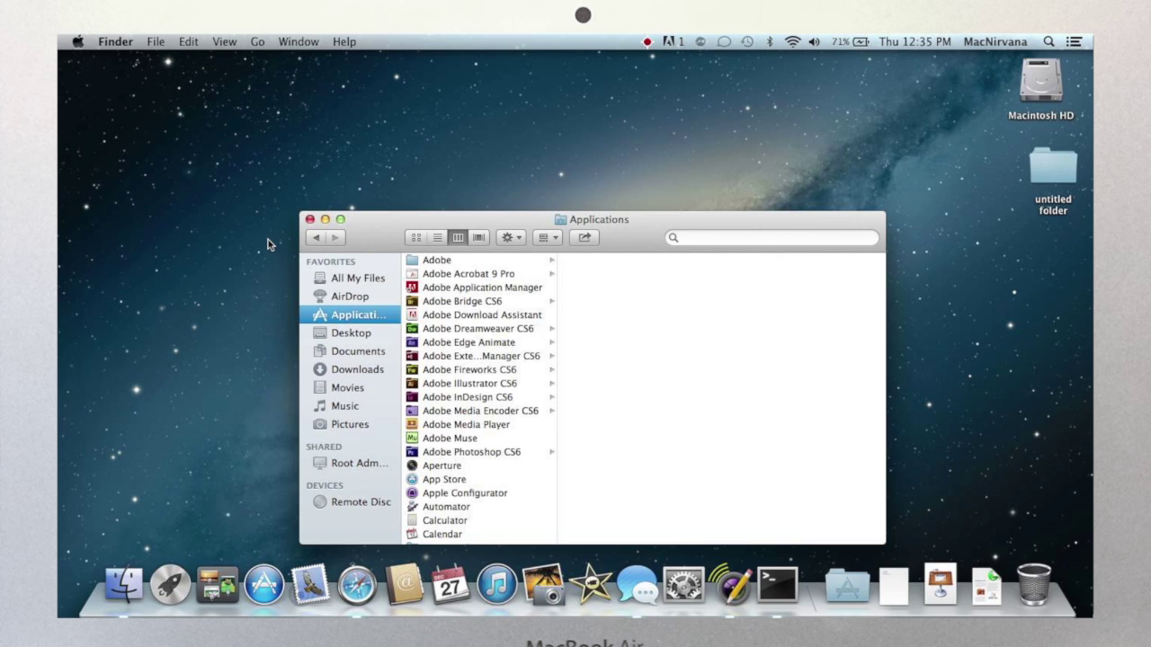
key(super+w)
Step: Review Finder's folder destinations and open the Documents folder in a window
click(259, 41)
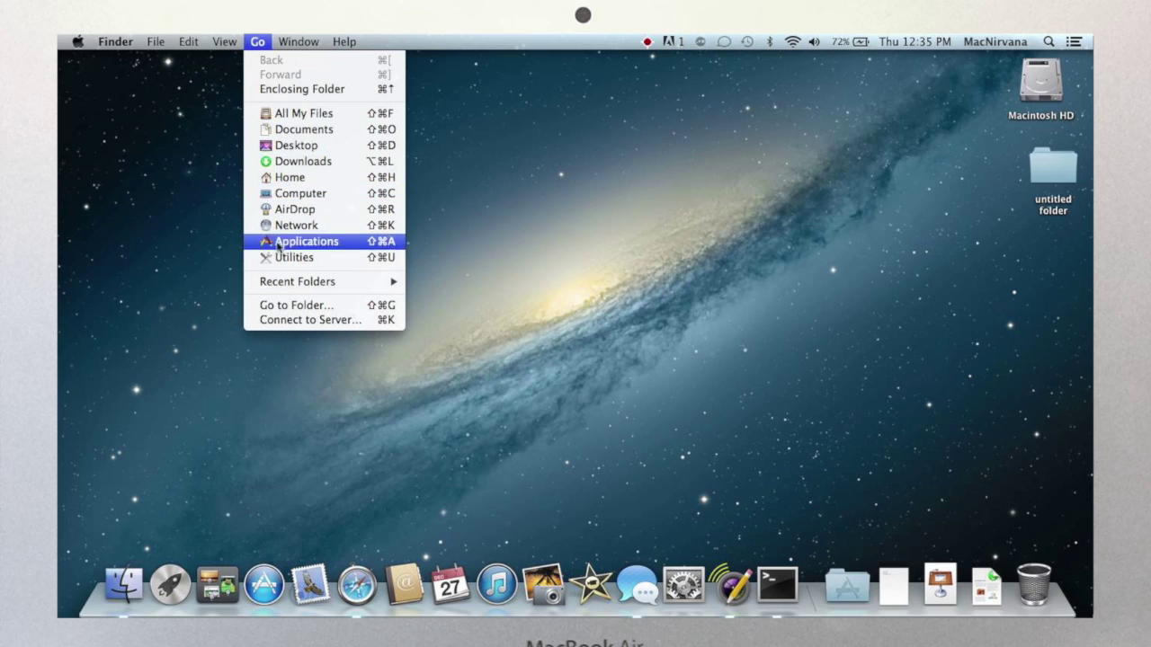
mouse_move(281, 286)
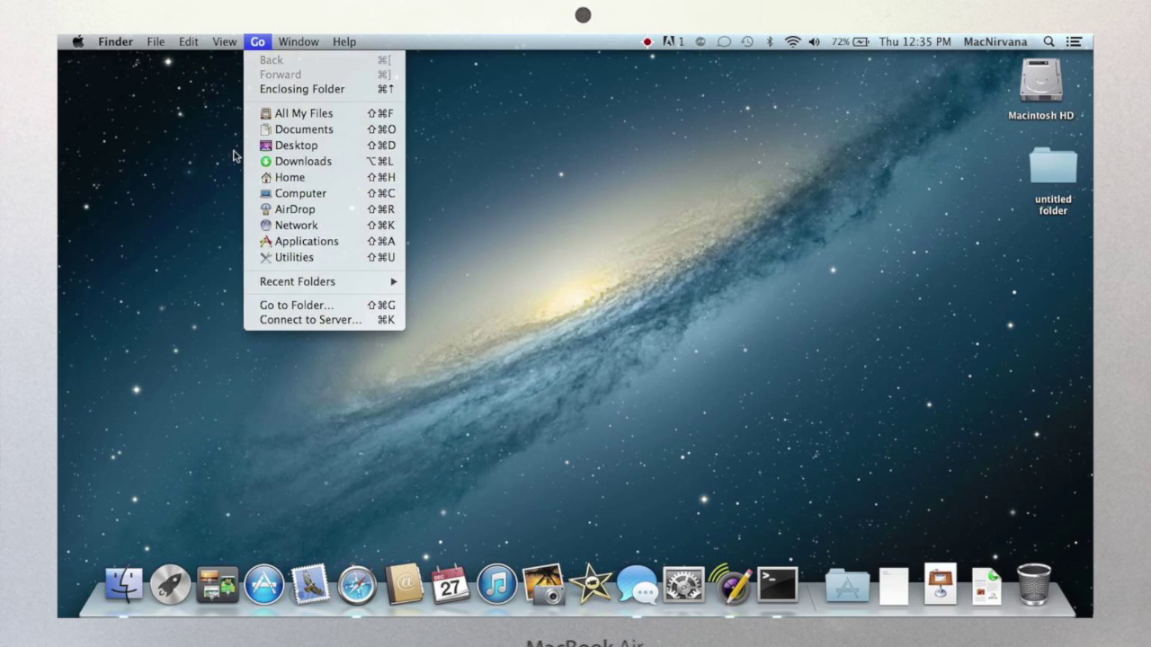
click(235, 160)
click(224, 41)
click(224, 41)
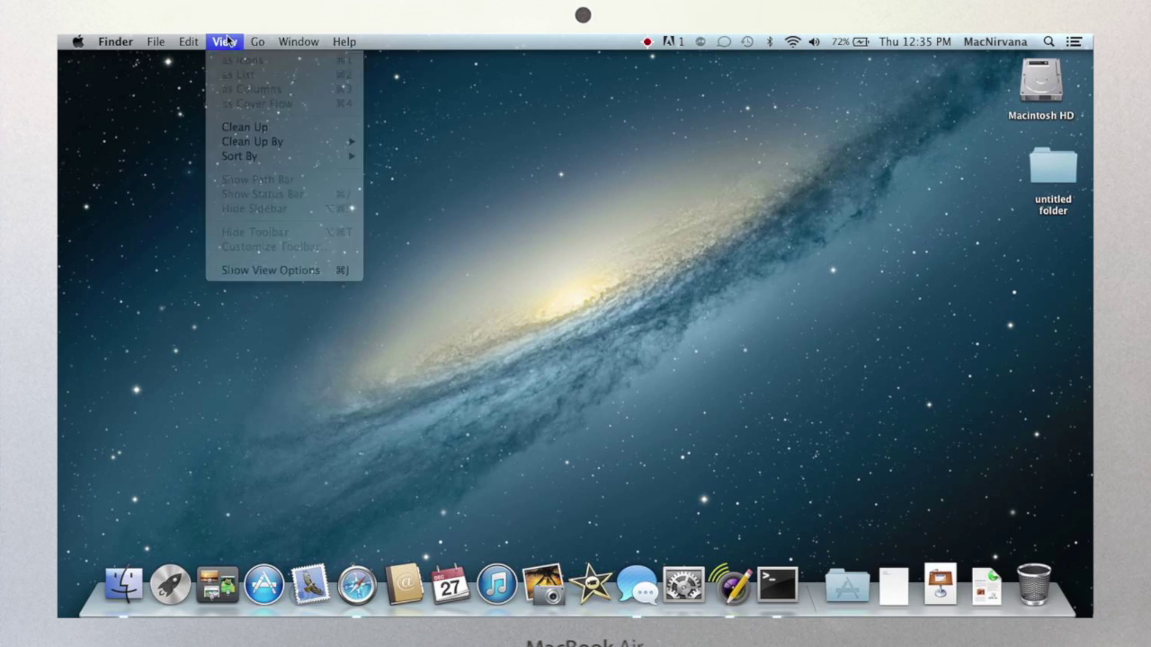
key(super+shift+o)
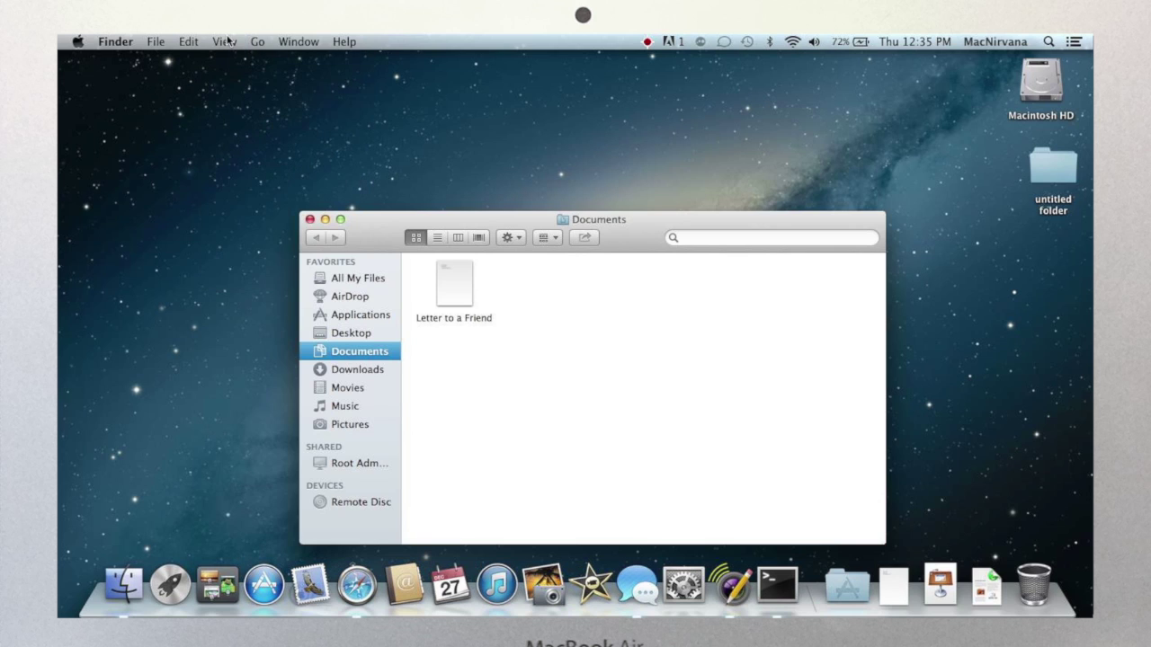
Step: Display the Documents folder as columns and switch it to list view
click(224, 41)
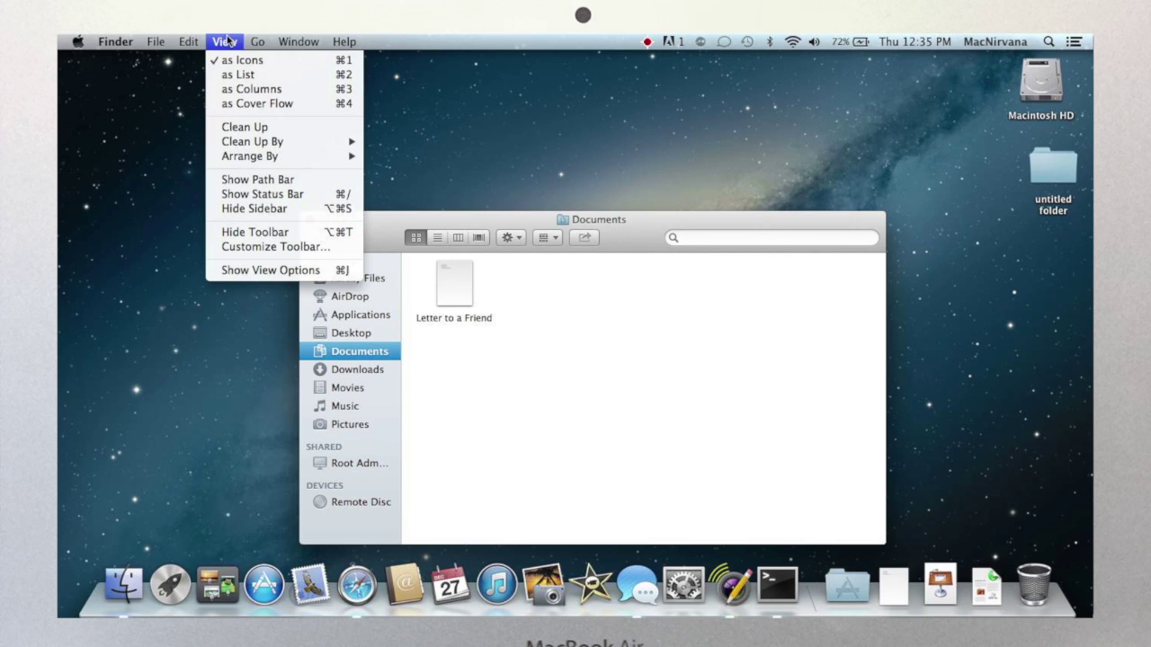
click(226, 89)
click(227, 43)
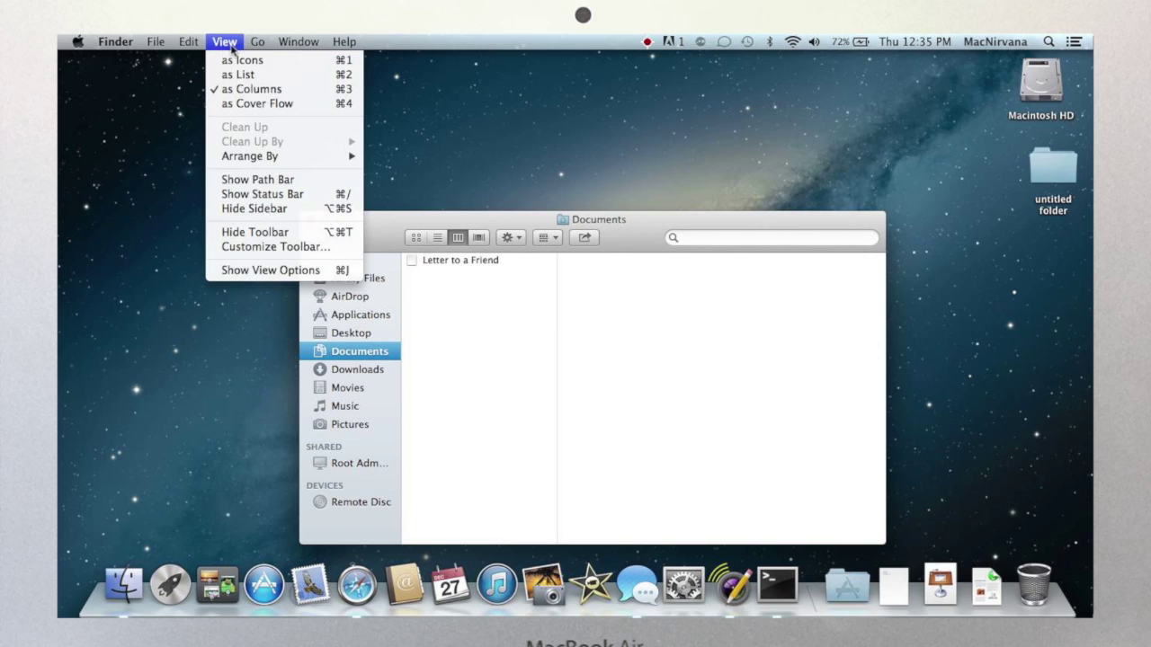
click(227, 75)
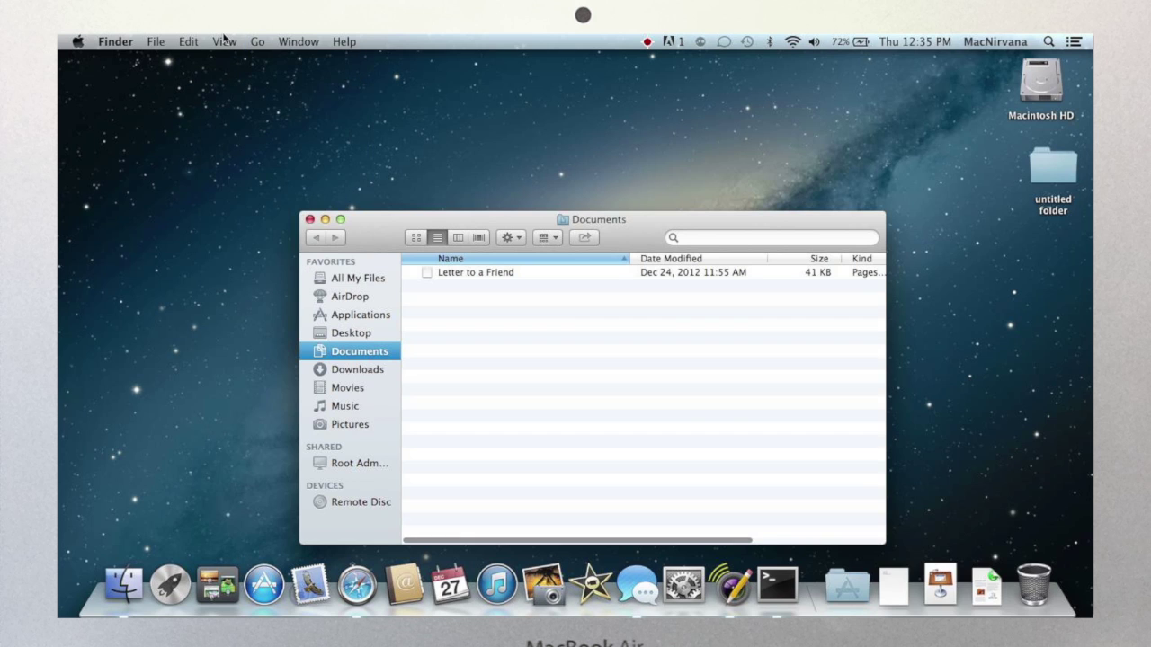
Step: Show the view options for the Documents folder, try the large icon size and return to the small one
click(224, 40)
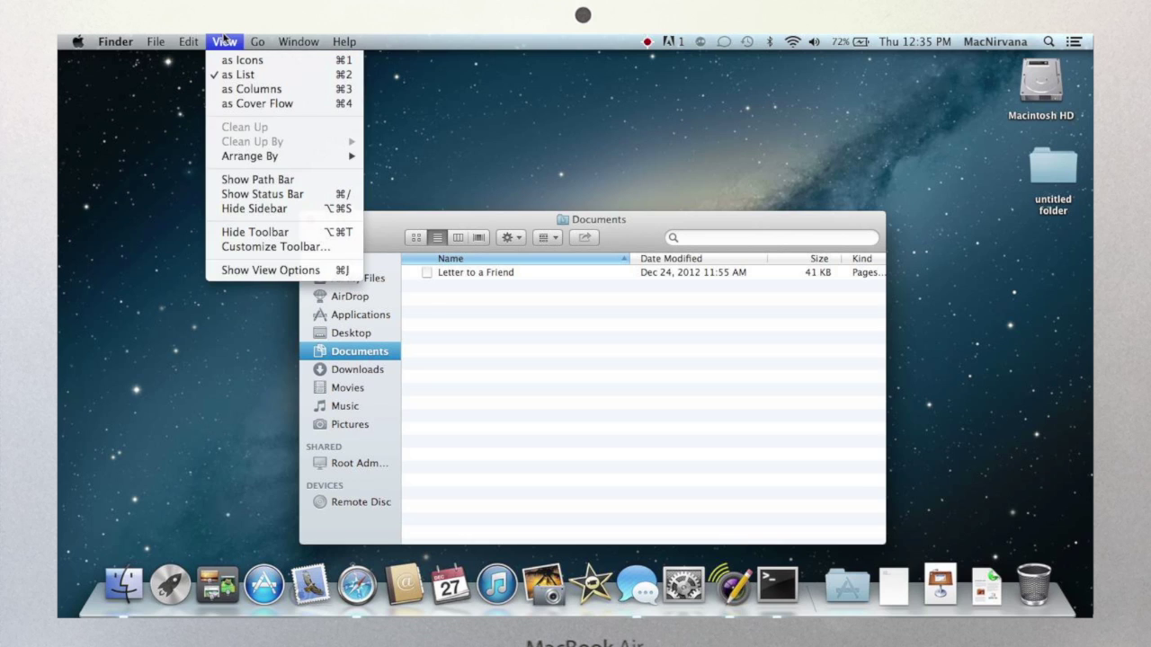
click(224, 40)
click(224, 41)
mouse_move(225, 157)
click(281, 269)
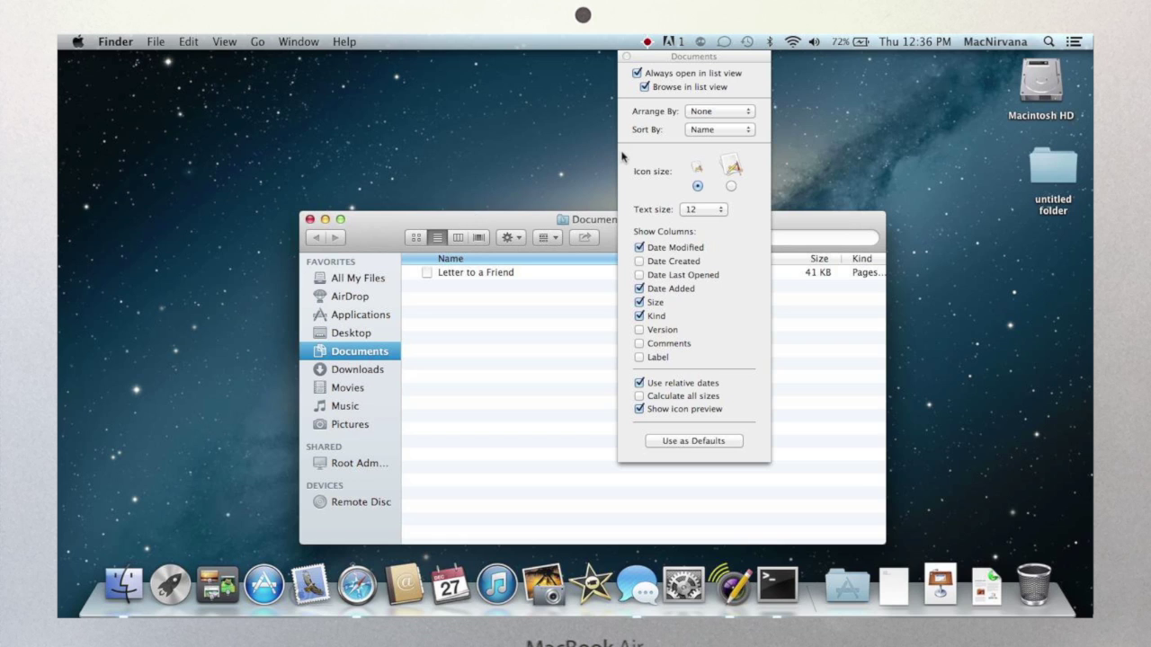
click(731, 186)
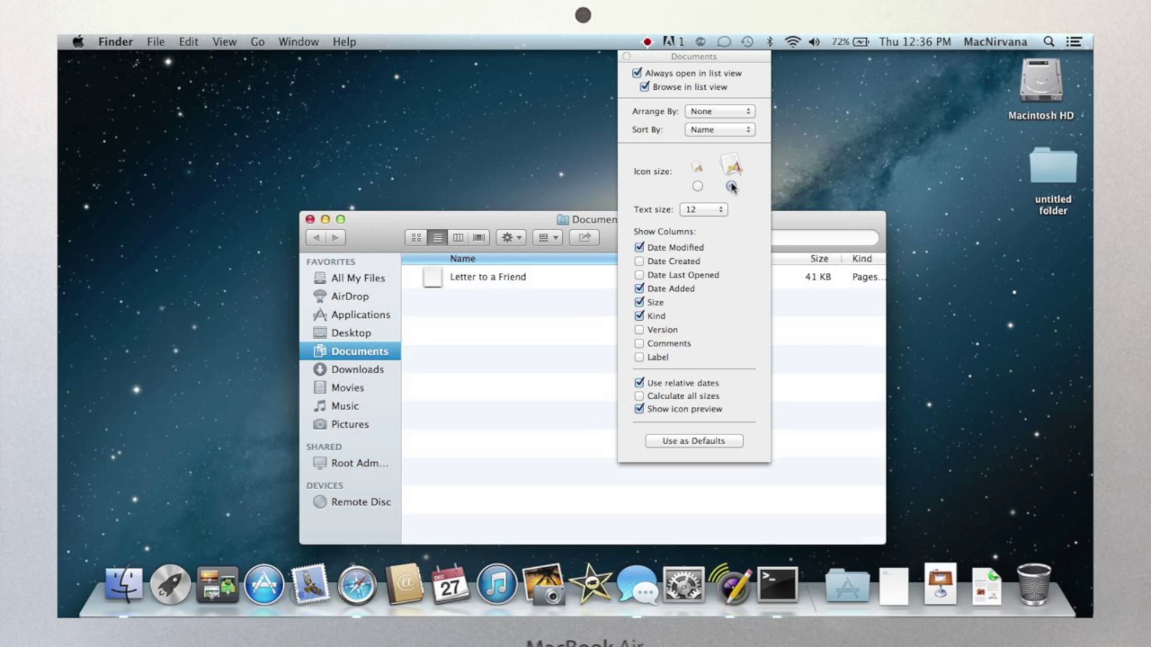
click(696, 186)
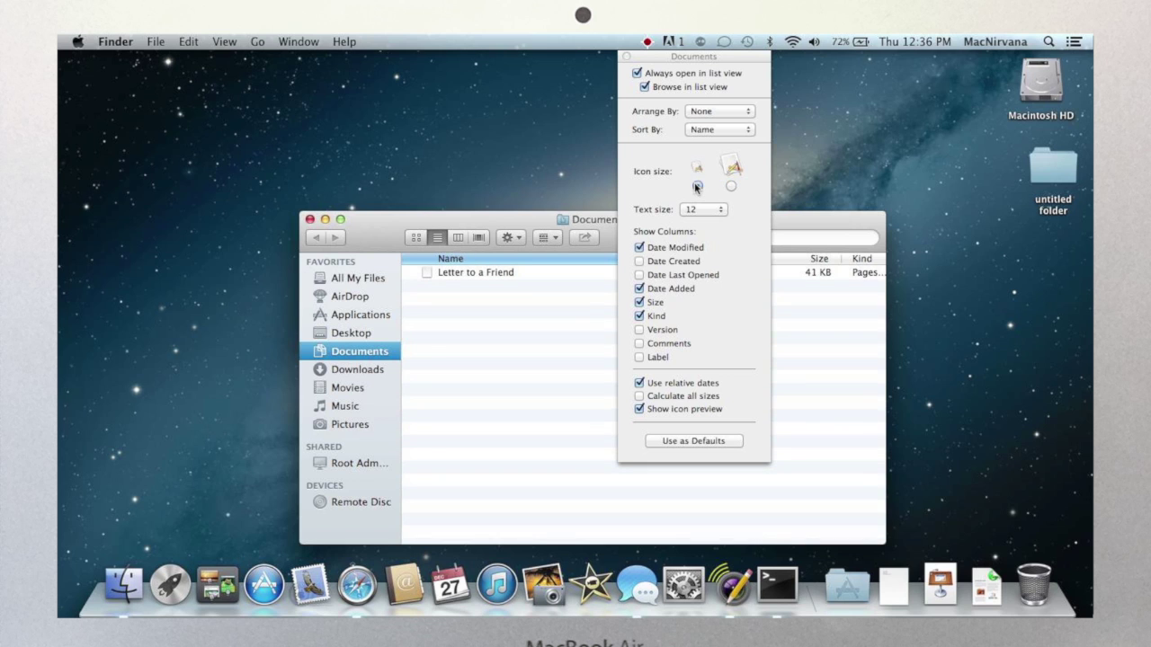
Step: Set the desktop's icon size to 60 × 60 and text size to 16, and close the view options
click(818, 155)
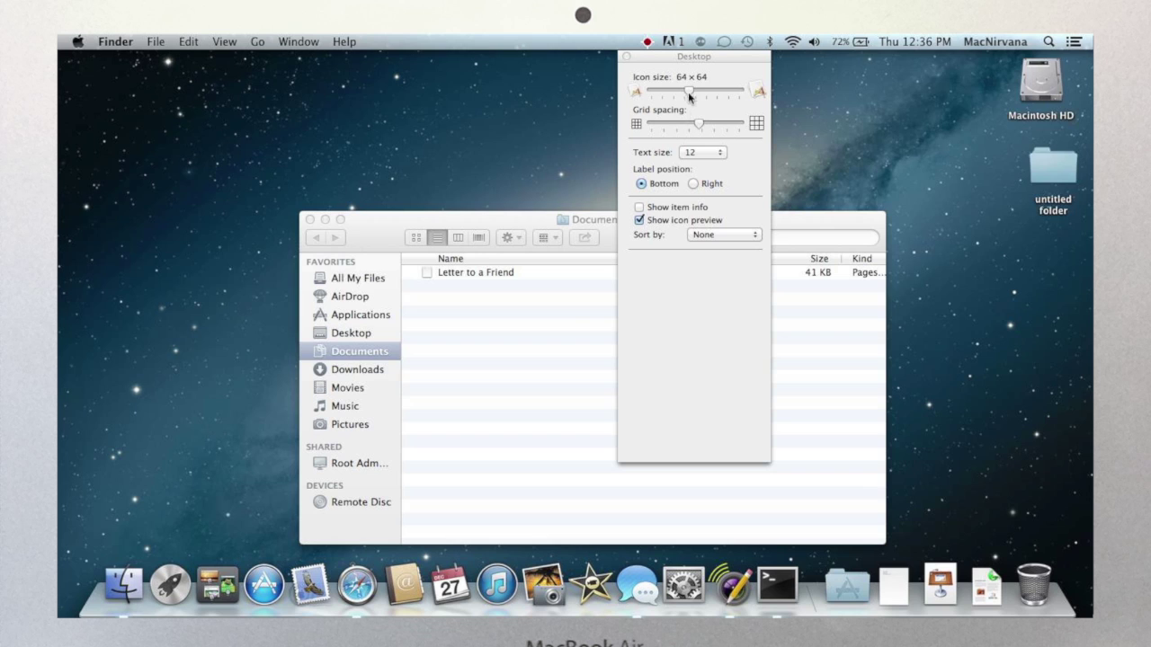
mouse_move(689, 94)
mouse_down()
mouse_move(709, 93)
mouse_move(686, 93)
mouse_up()
click(697, 152)
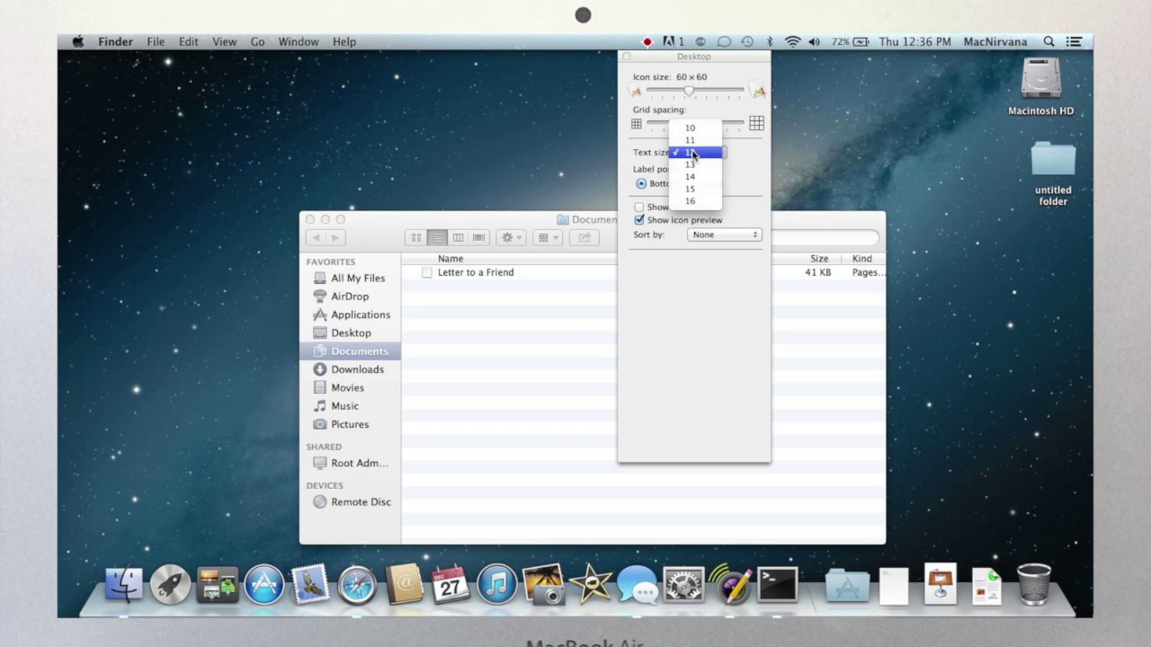
click(691, 202)
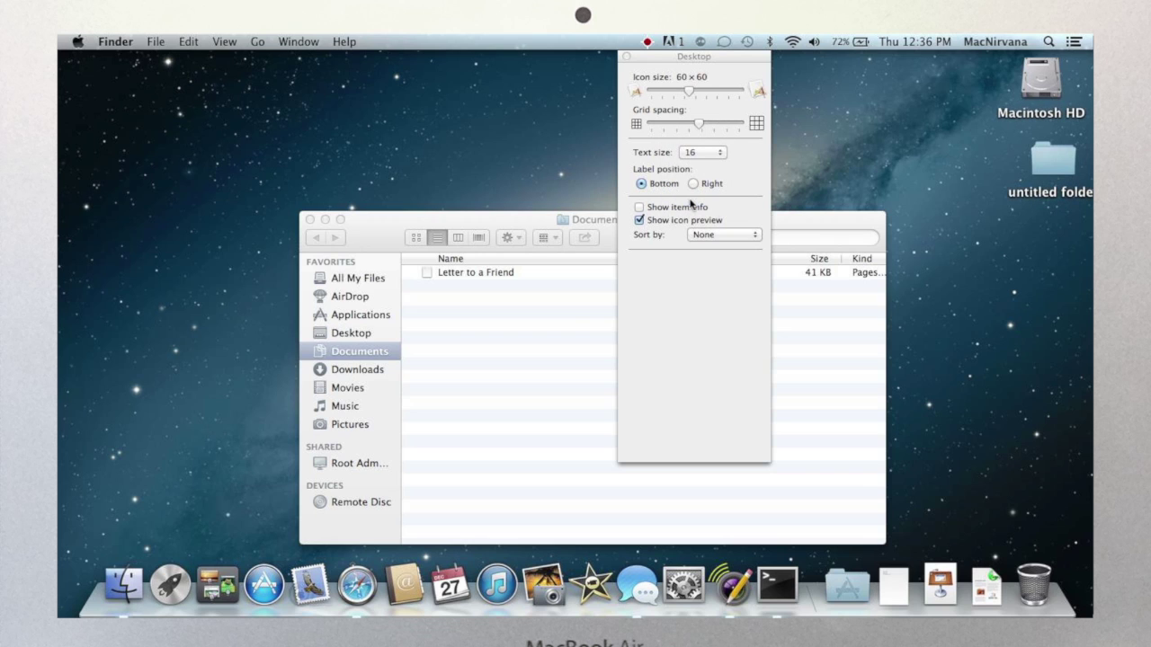
click(627, 56)
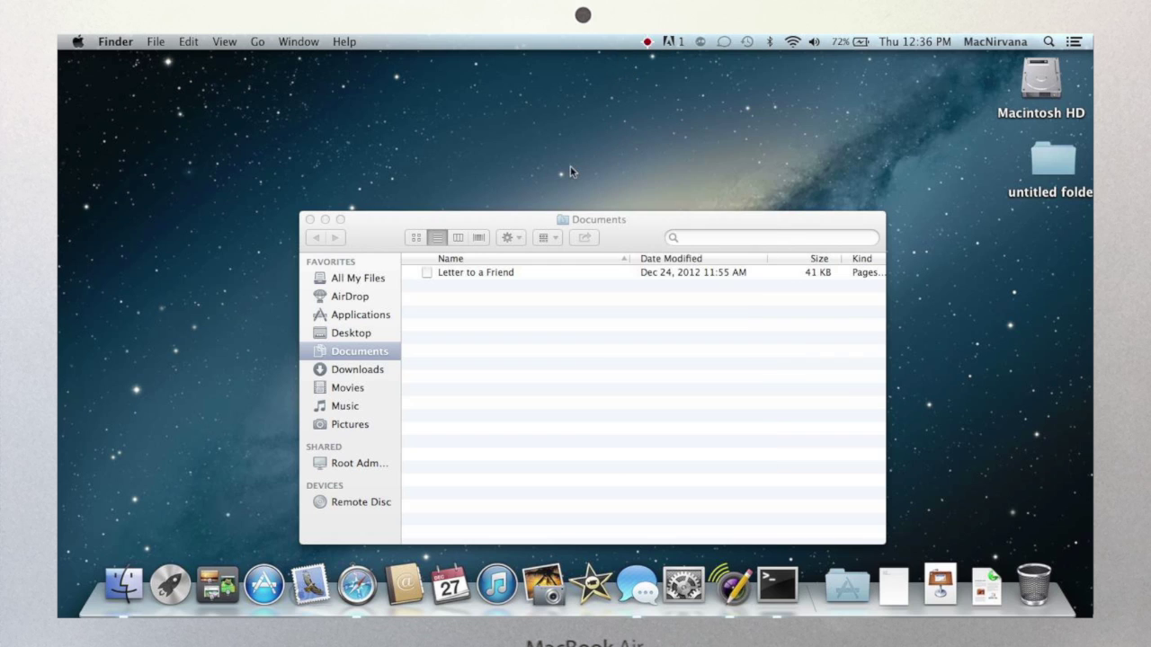
Step: Close the Documents window and review the editing commands Finder offers on the desktop
click(619, 378)
key(super+w)
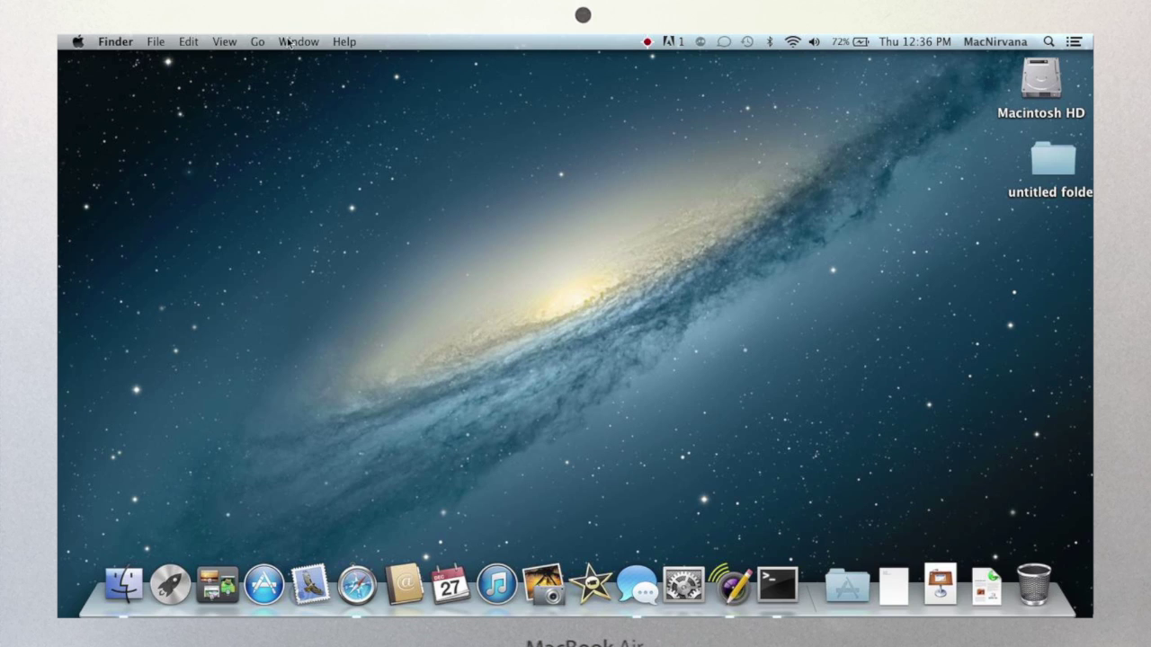
click(189, 41)
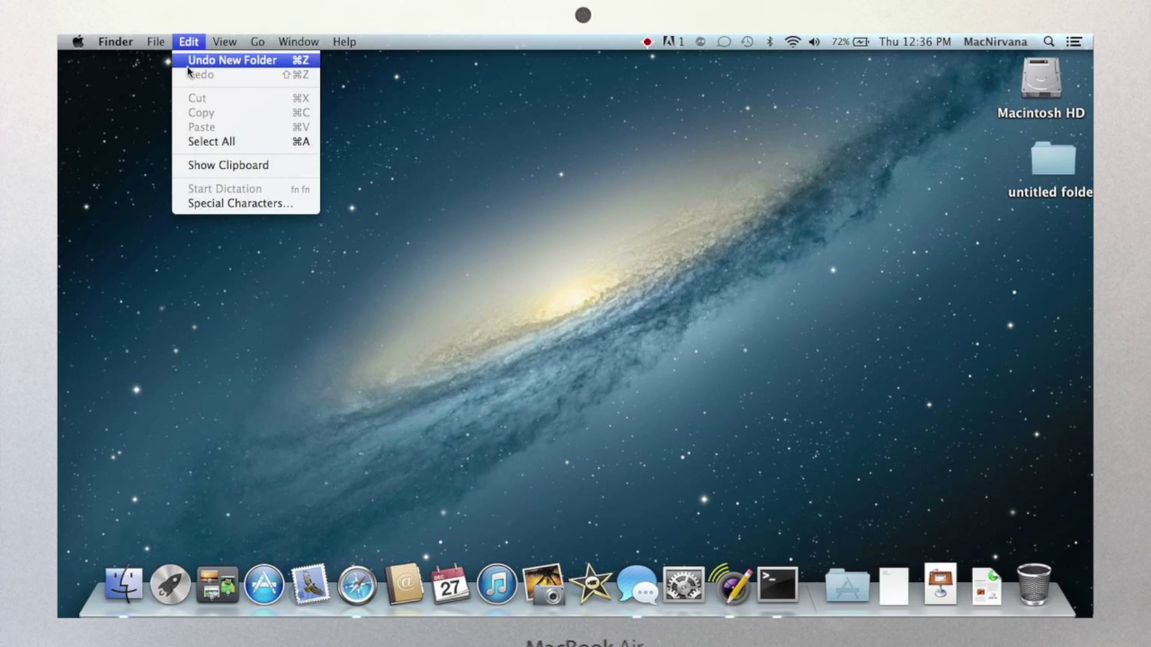
click(226, 245)
Step: Switch to Safari, review its editing commands for comparison with Finder's, and hide Safari
click(355, 575)
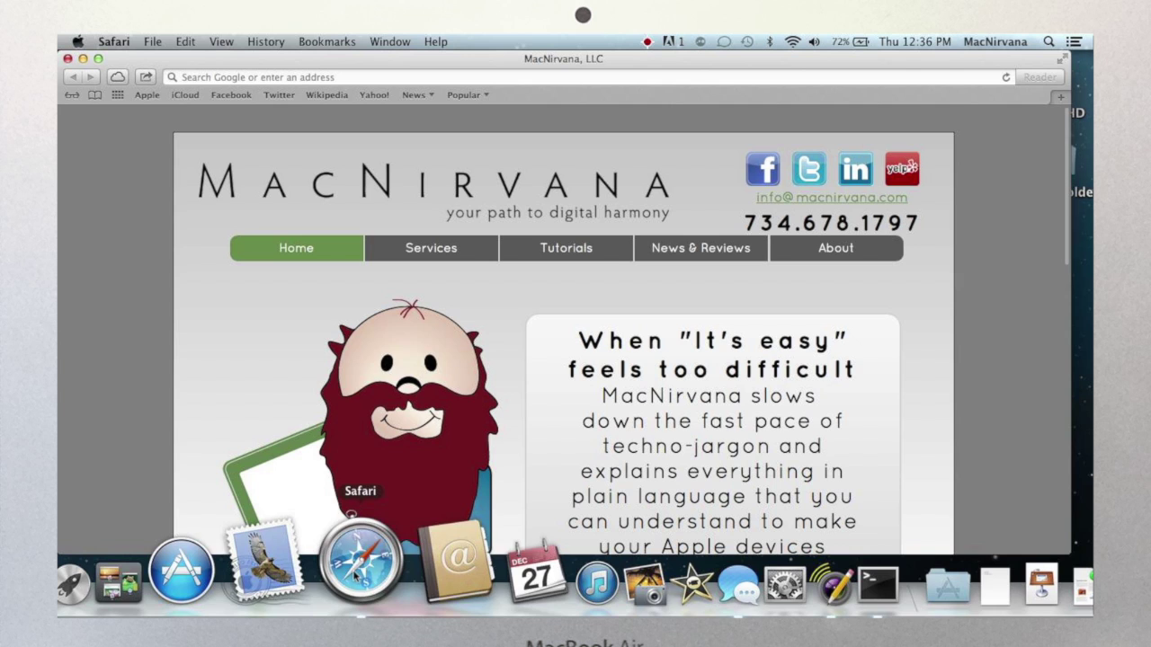
click(189, 42)
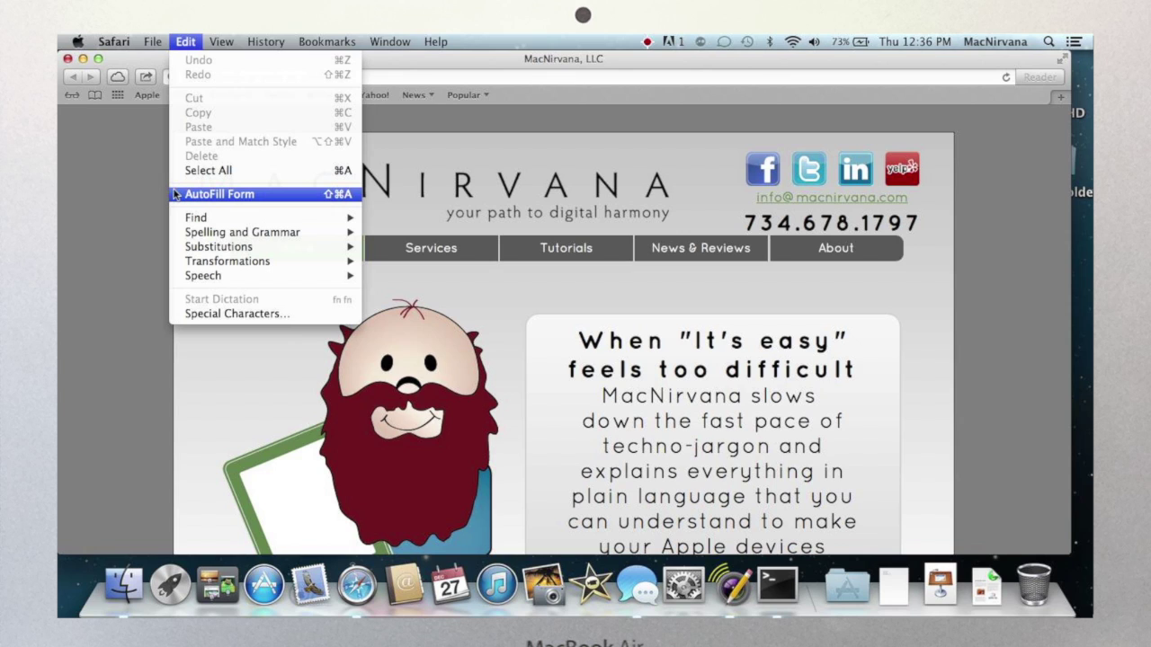
click(187, 37)
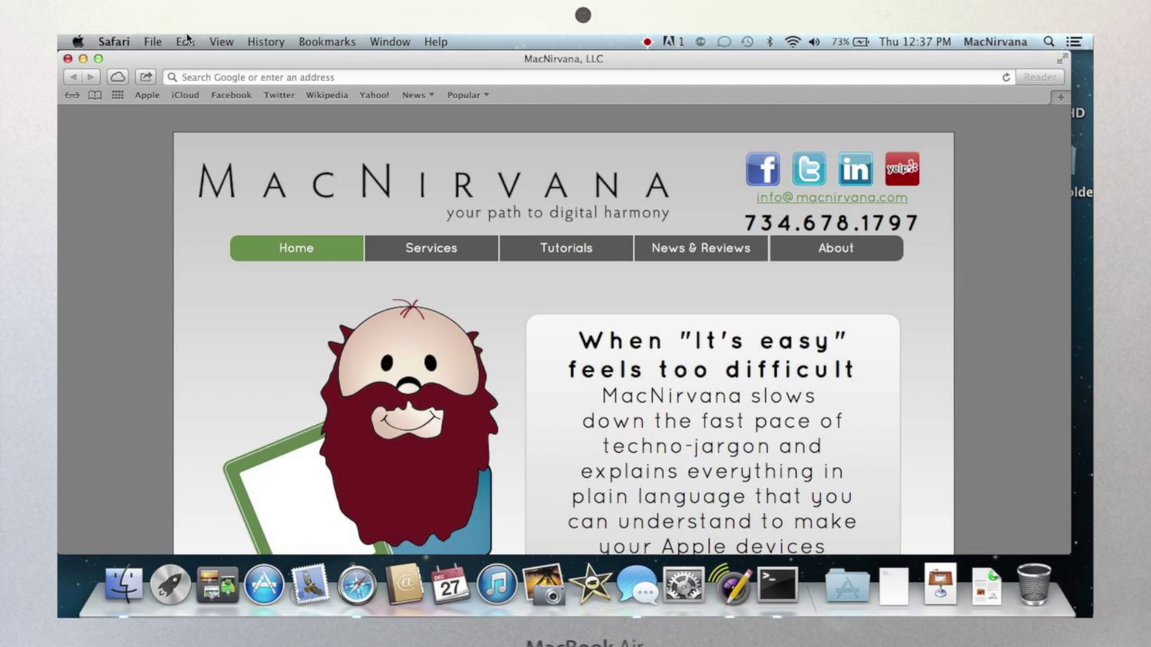
key(super+h)
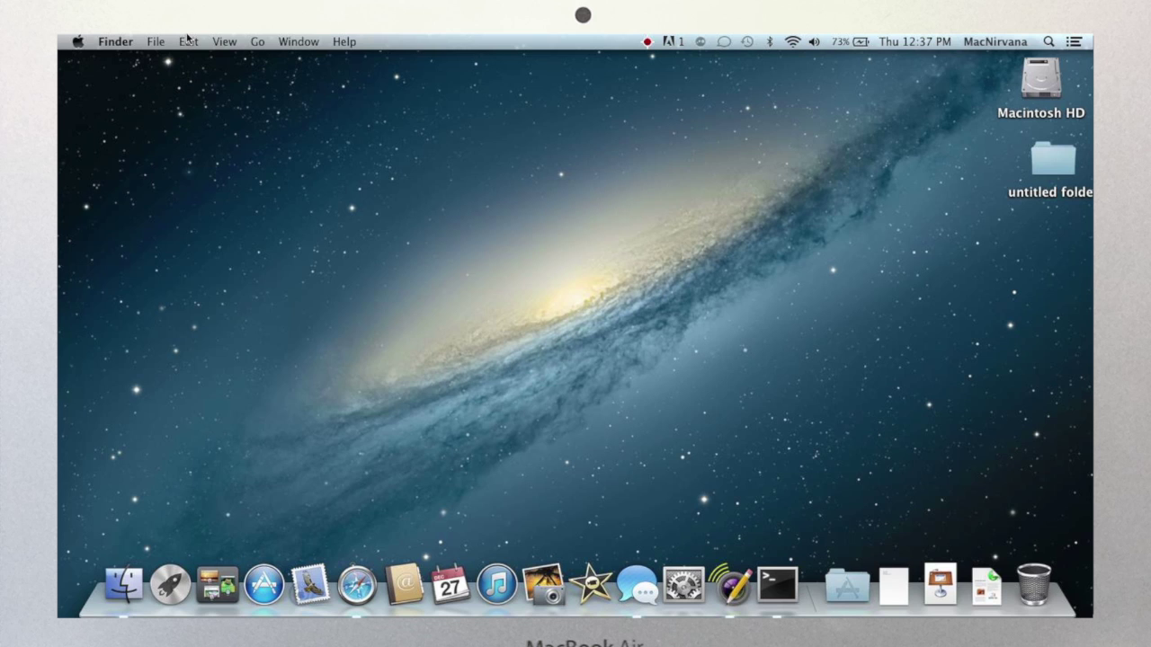
Step: Review Finder's file commands, and switch to iPhoto to compare the file commands it offers
click(164, 40)
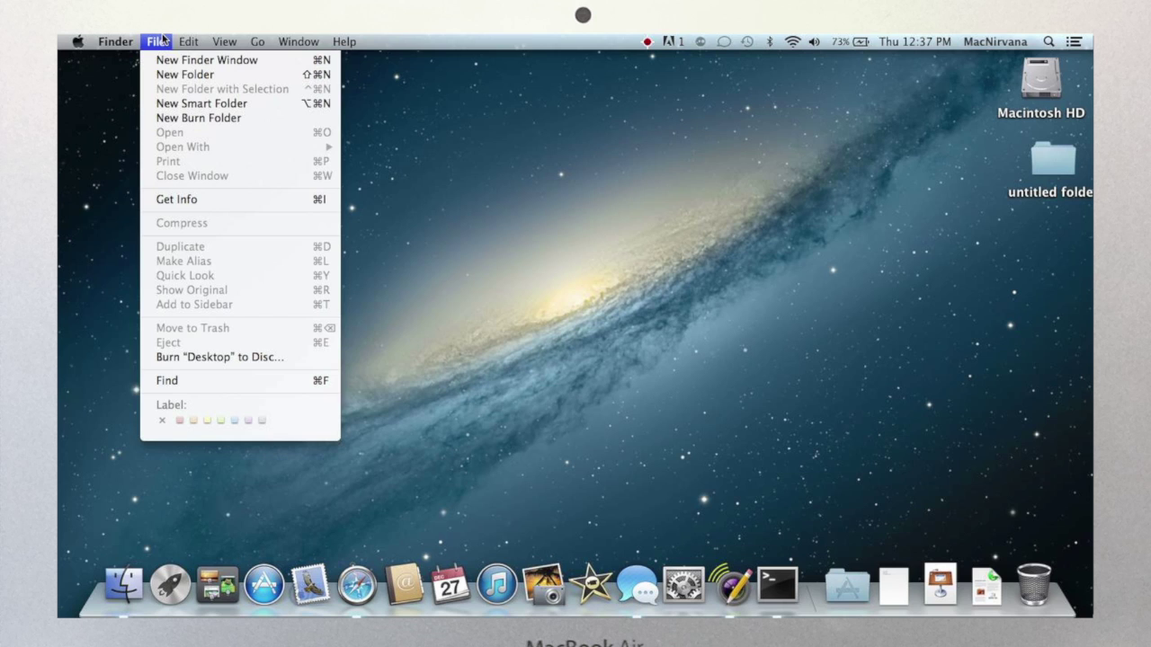
click(164, 40)
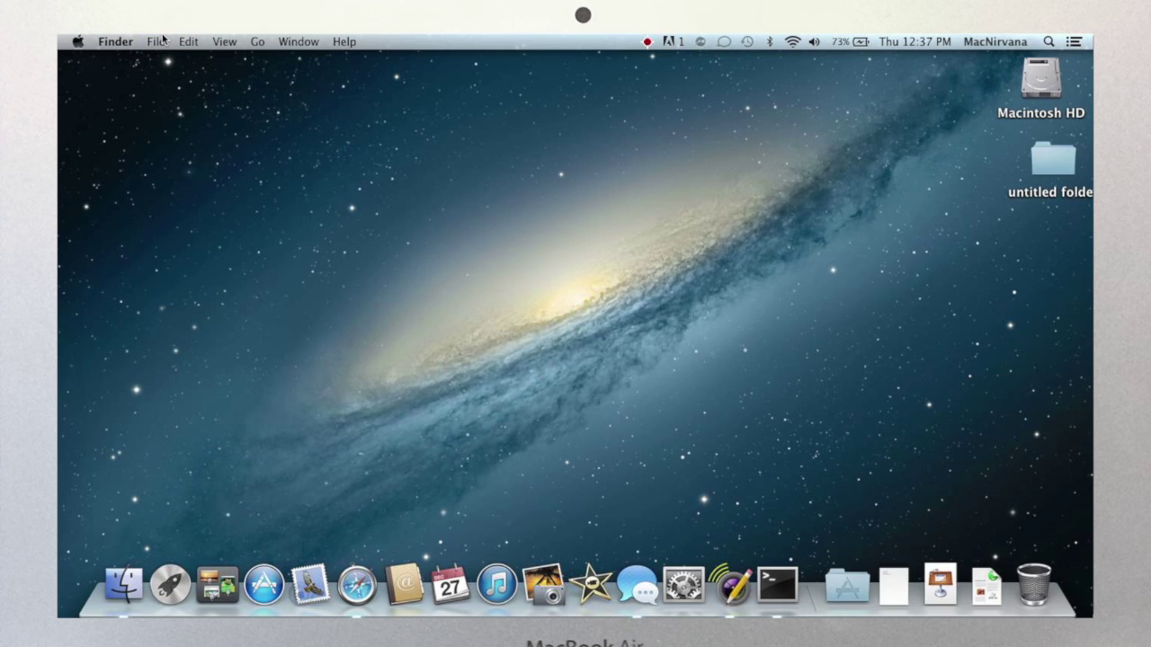
click(544, 579)
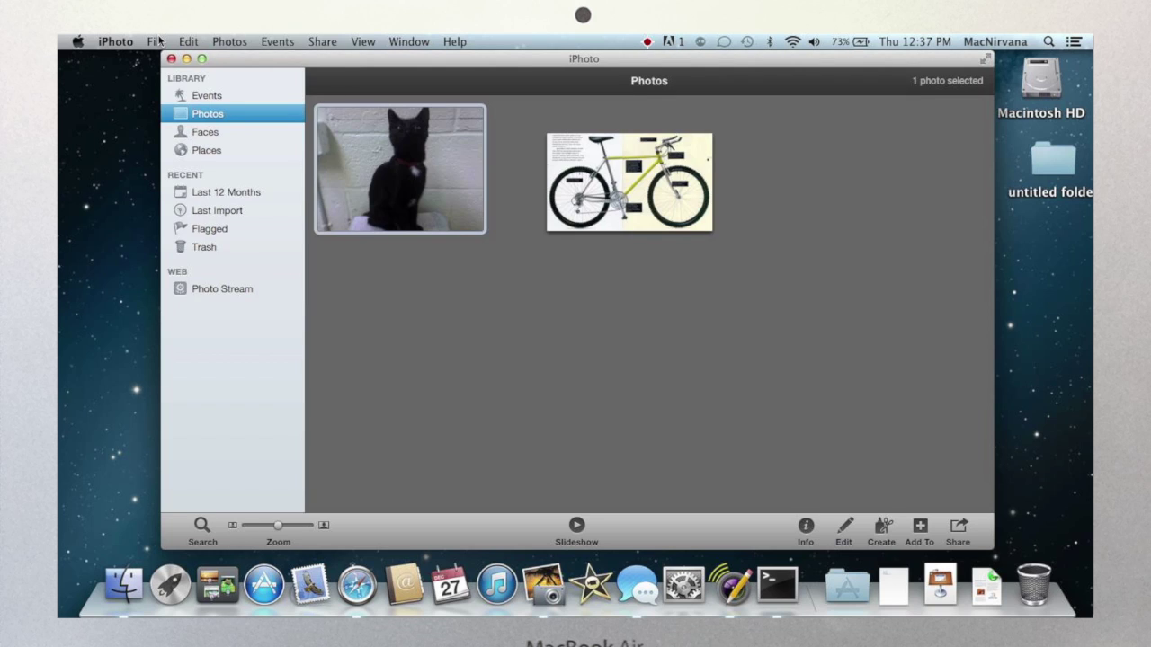
click(157, 41)
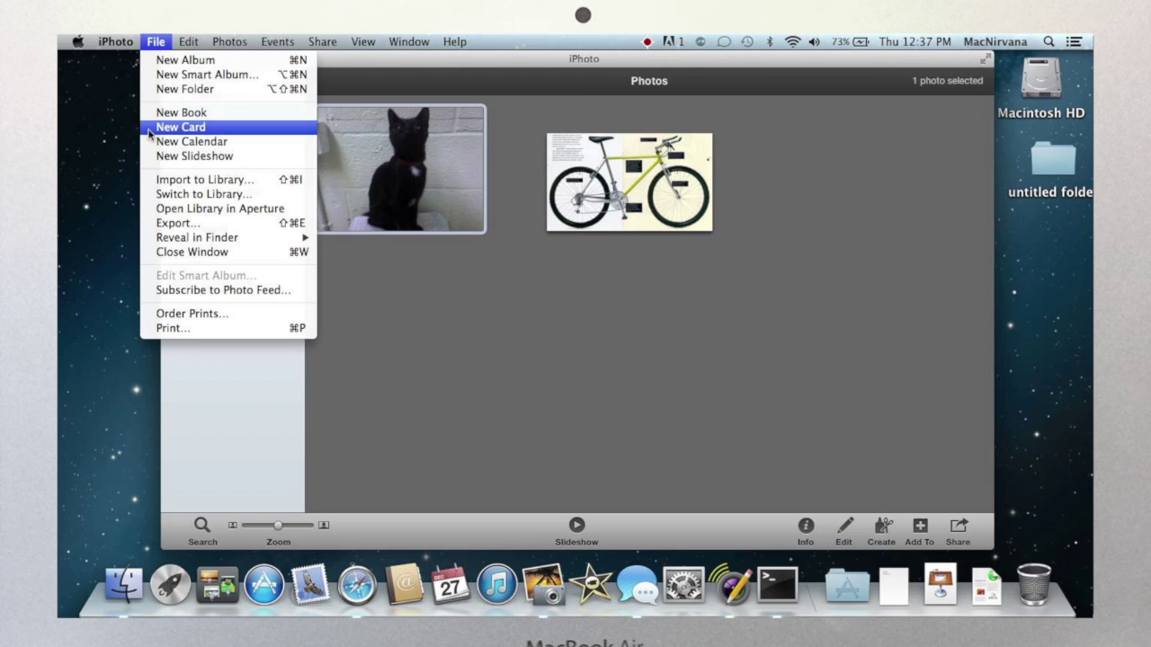
Step: Switch from iPhoto to Safari and review the file commands Safari offers for comparison
click(155, 42)
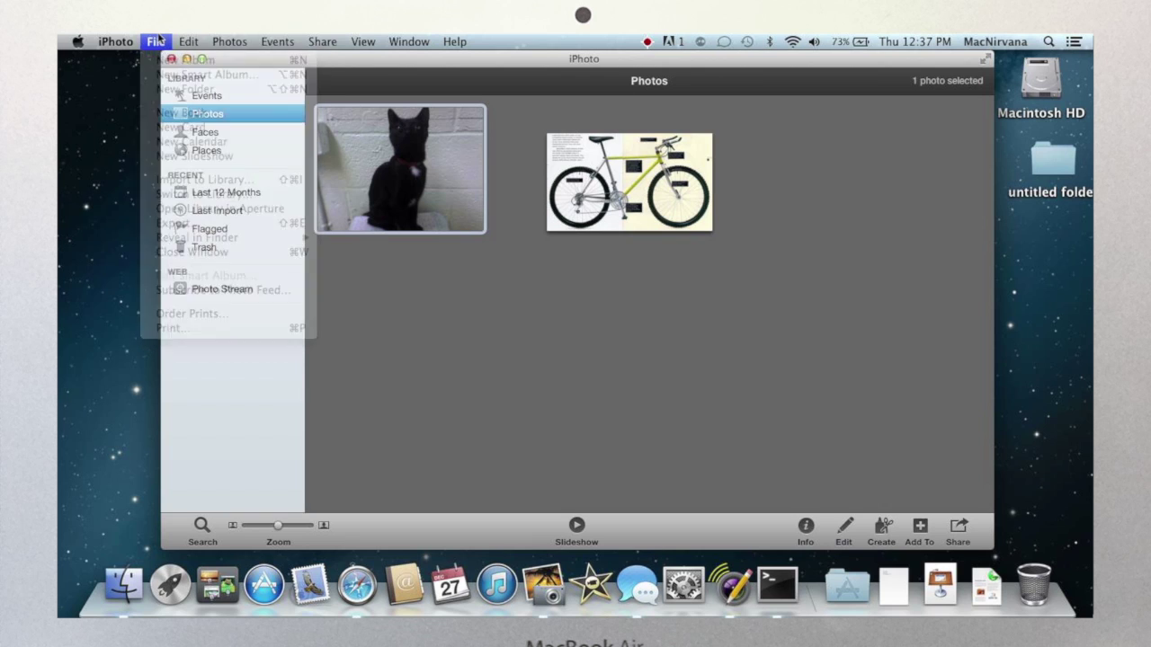
click(353, 591)
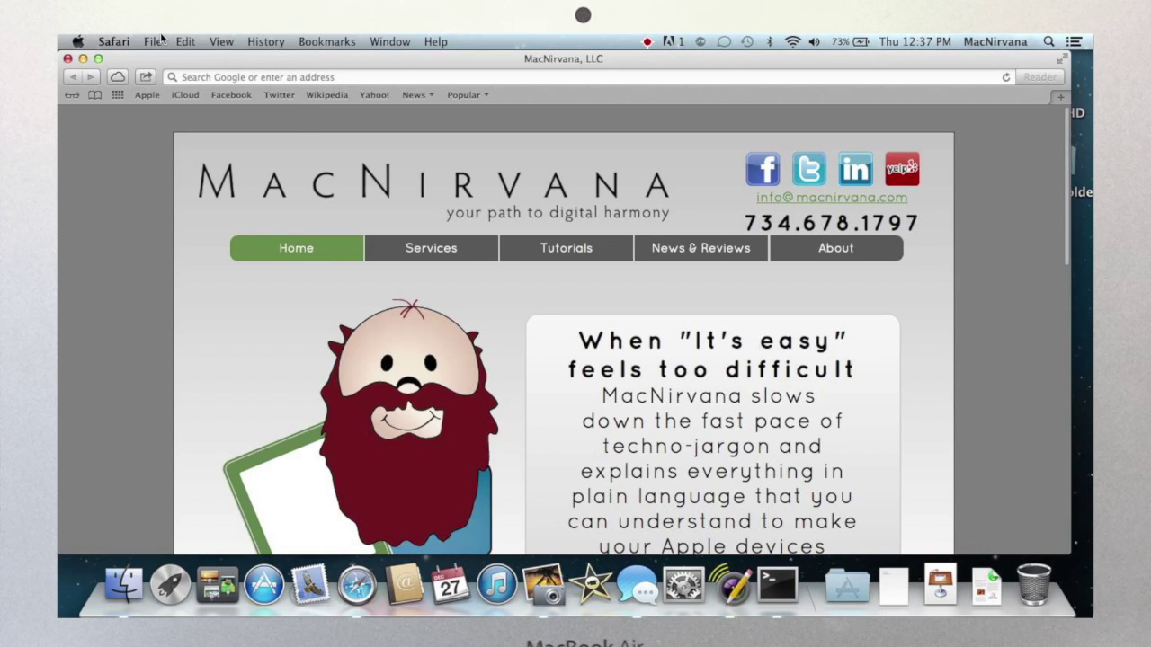
click(154, 41)
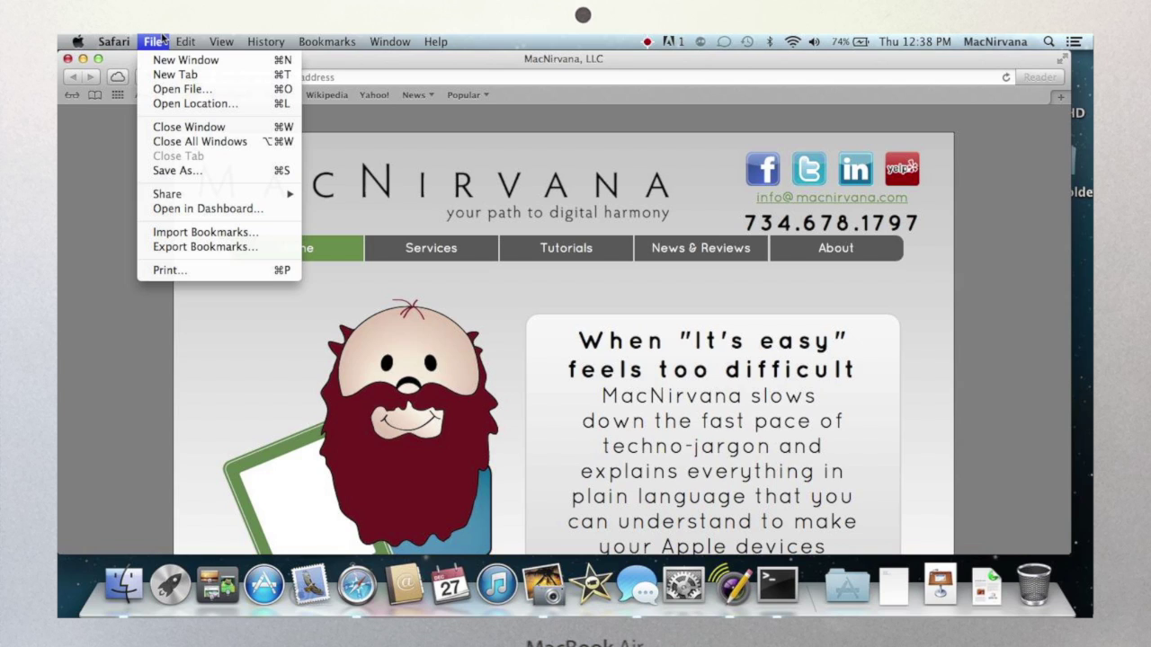
click(161, 38)
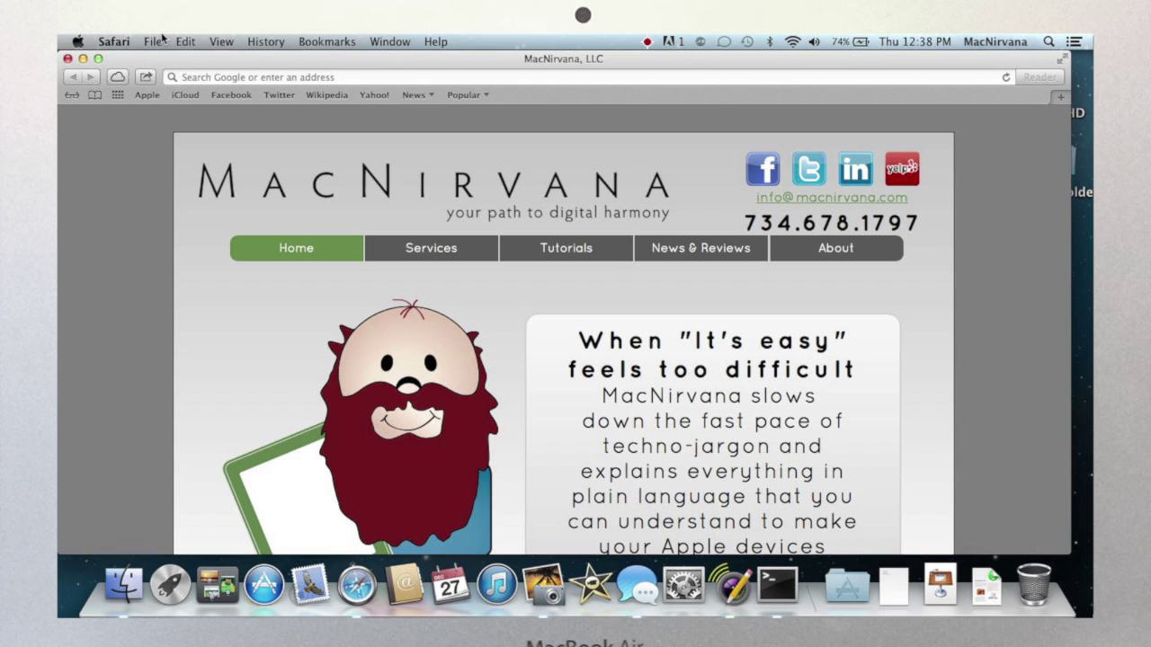
Step: Open Safari's preferences, review the default search engine choices while keeping Google, and close the preferences
click(114, 41)
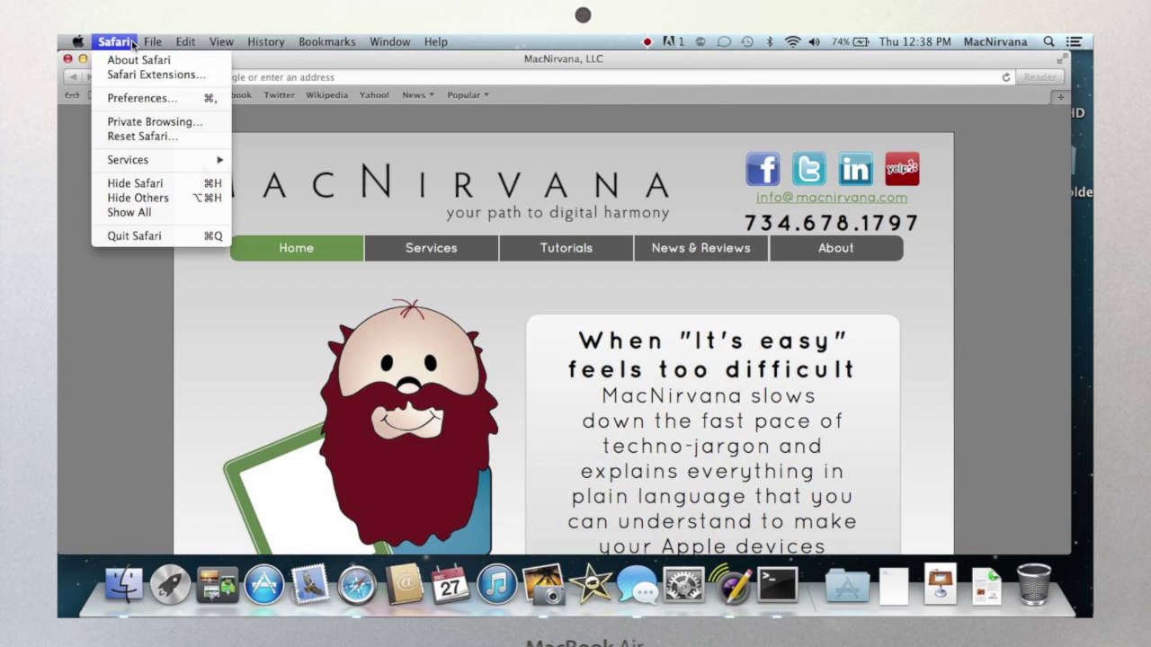
click(138, 105)
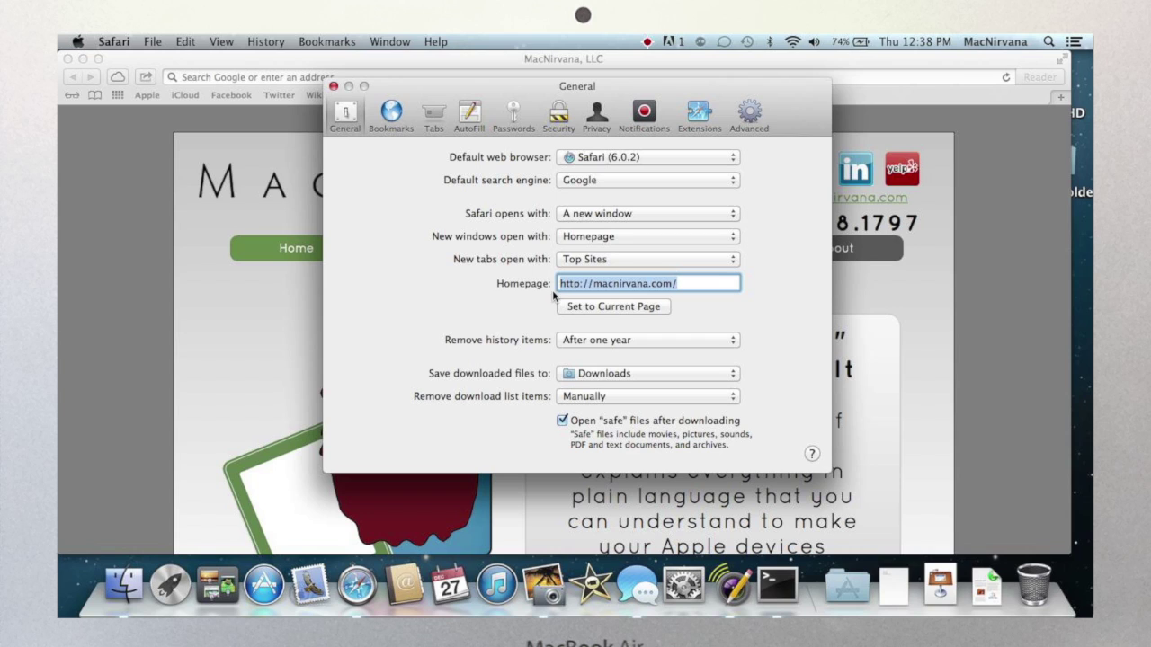
click(570, 181)
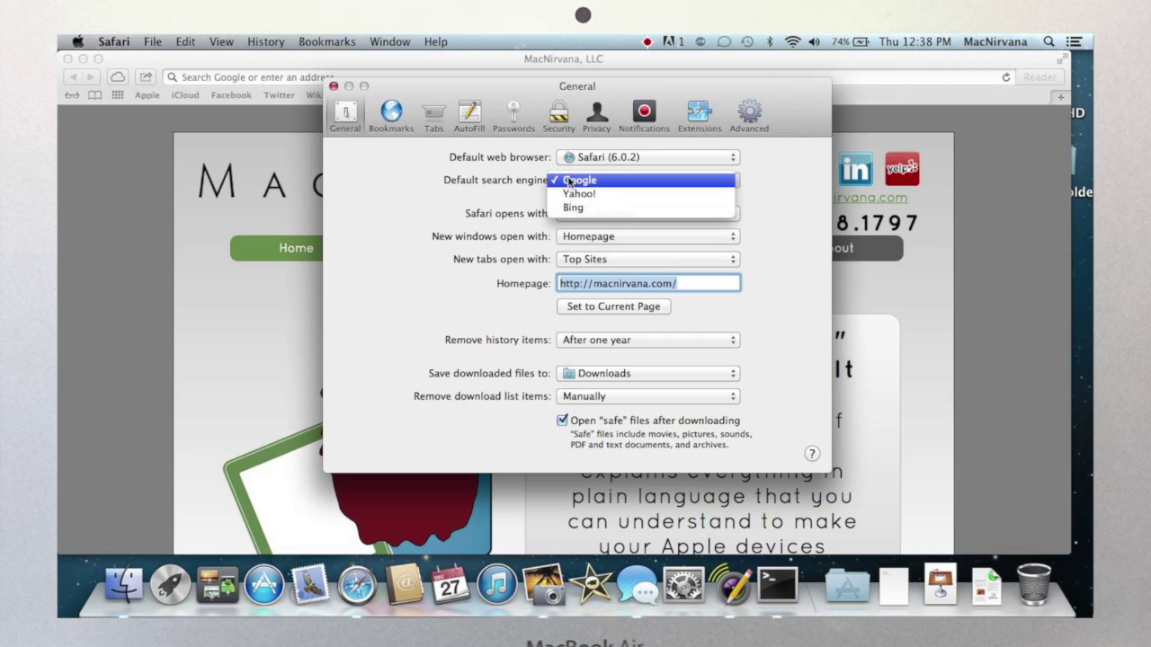
click(570, 181)
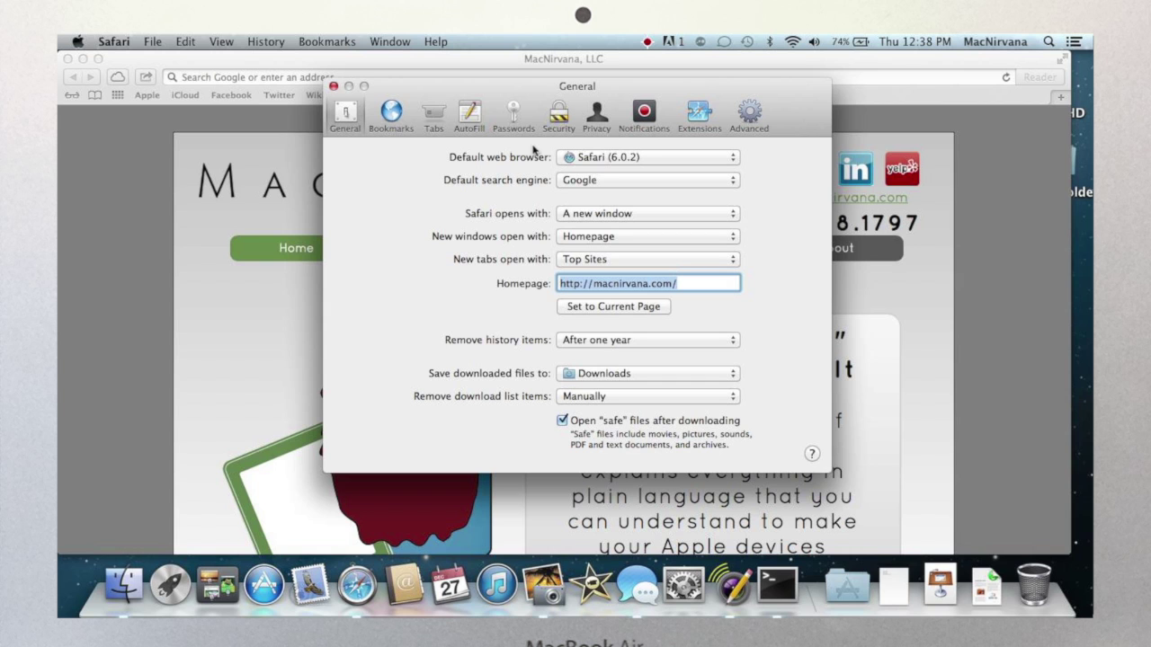
click(332, 86)
Step: Quit Safari, and review Finder's own application commands to see how they differ from Safari's
click(114, 42)
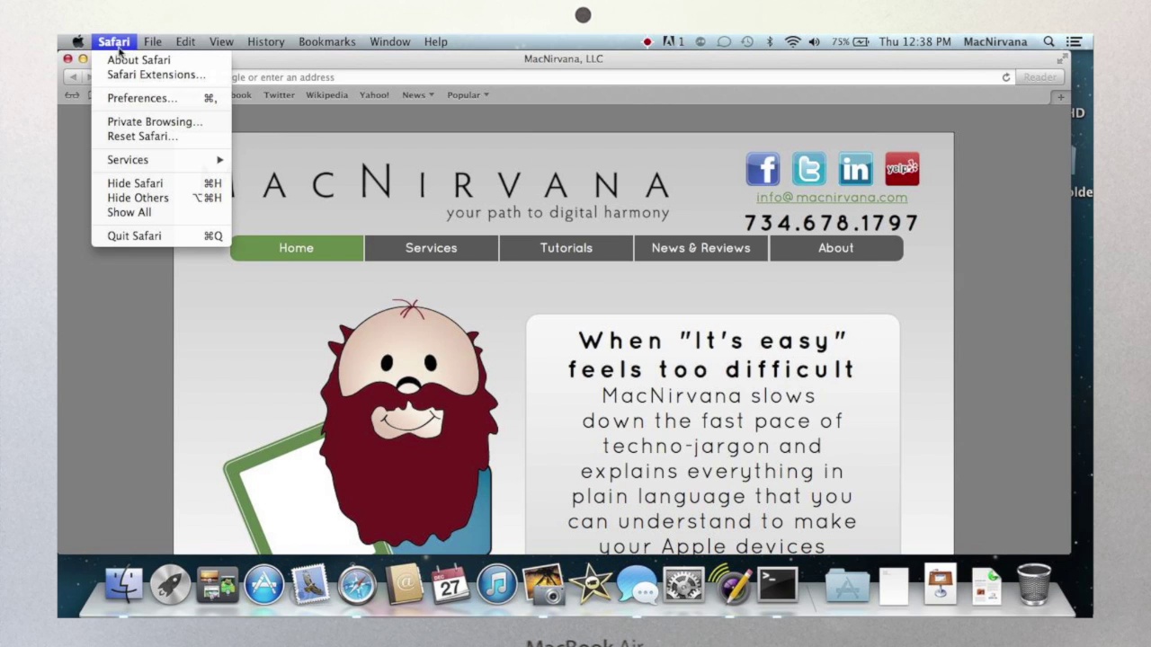
click(126, 235)
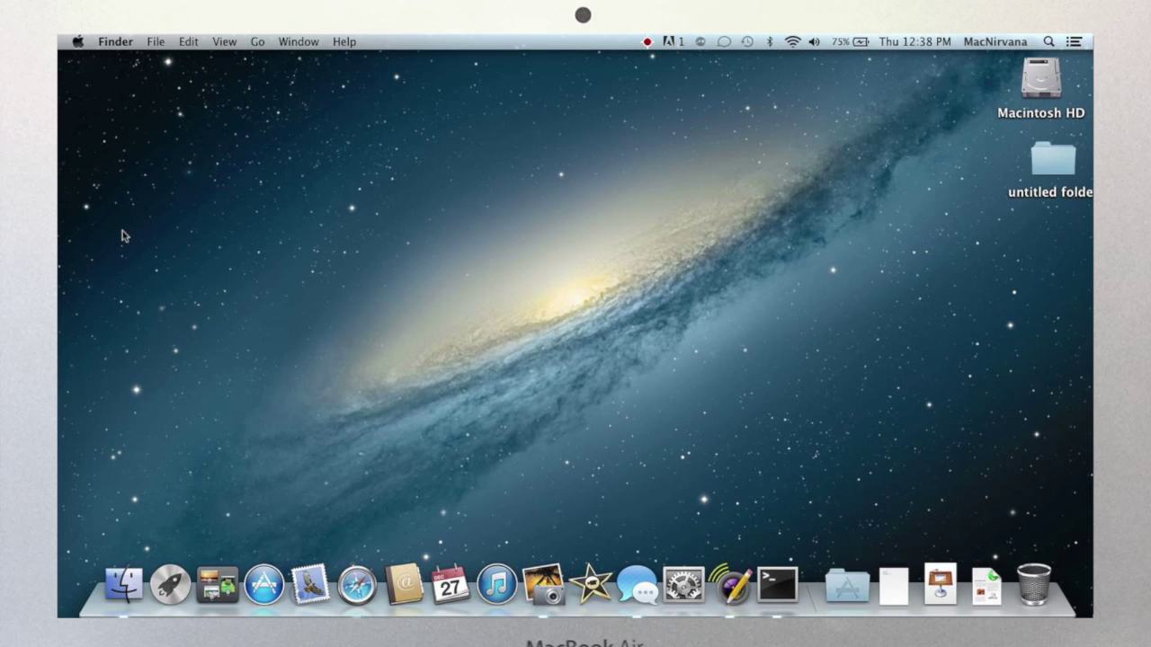
click(129, 43)
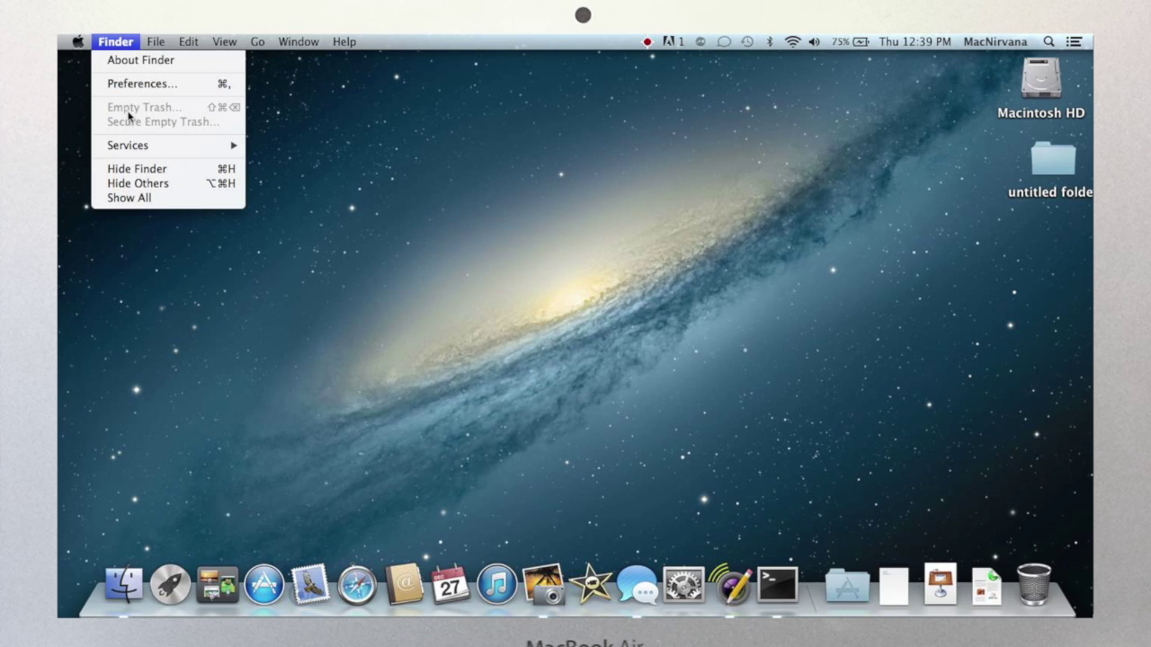
click(128, 226)
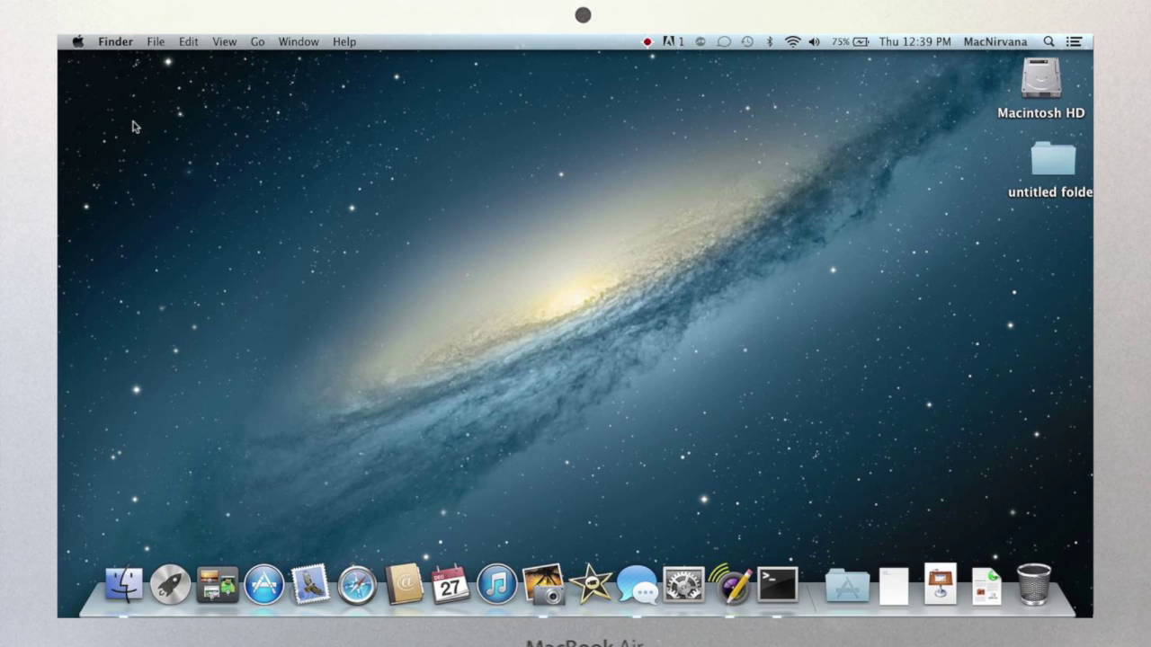
key(ctrl+Right)
Step: View the Mac's system version, processor and memory information, and close it
click(78, 41)
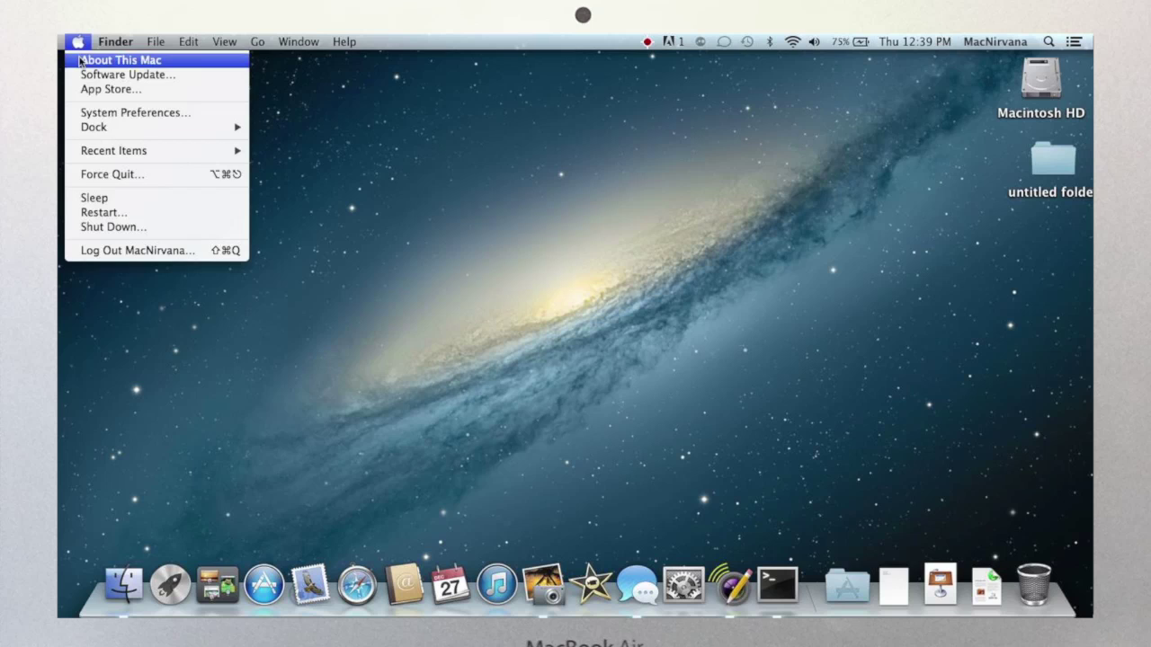
click(80, 60)
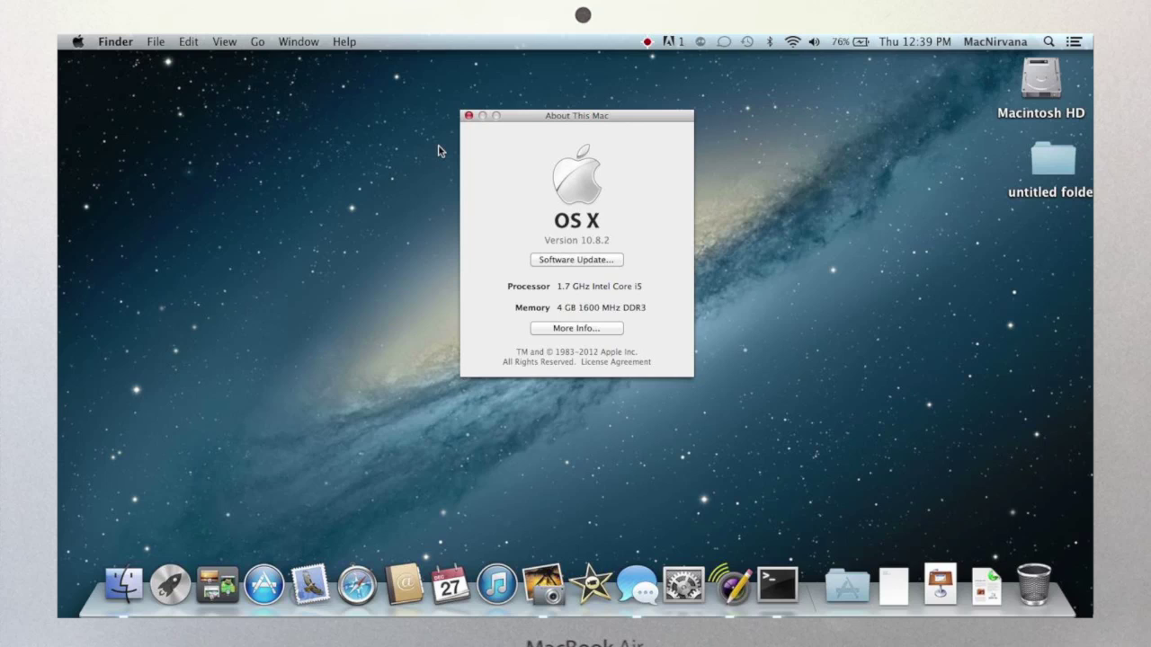
click(467, 116)
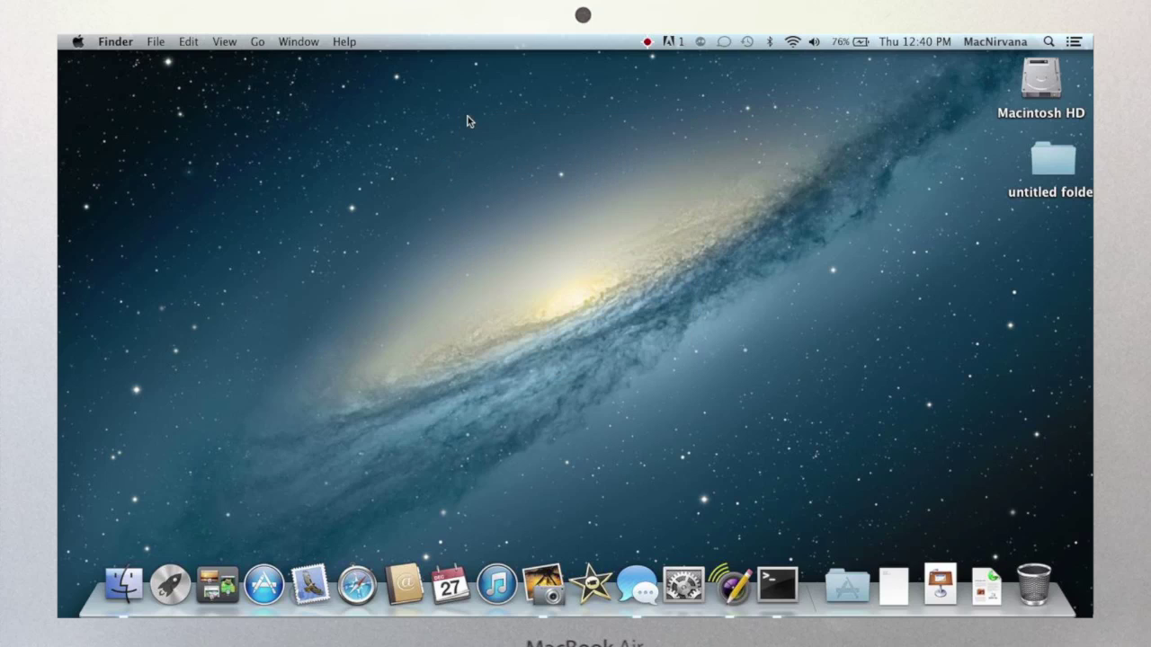
Step: Check for software updates, and visit the App Store's featured page before closing it
click(78, 42)
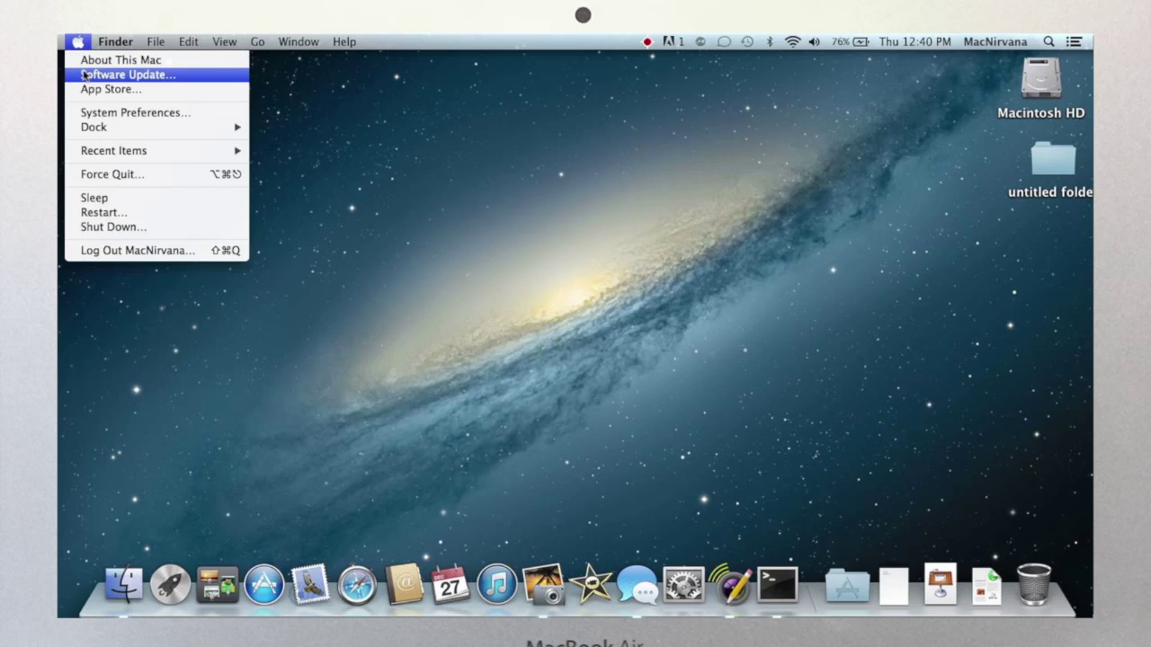
click(83, 75)
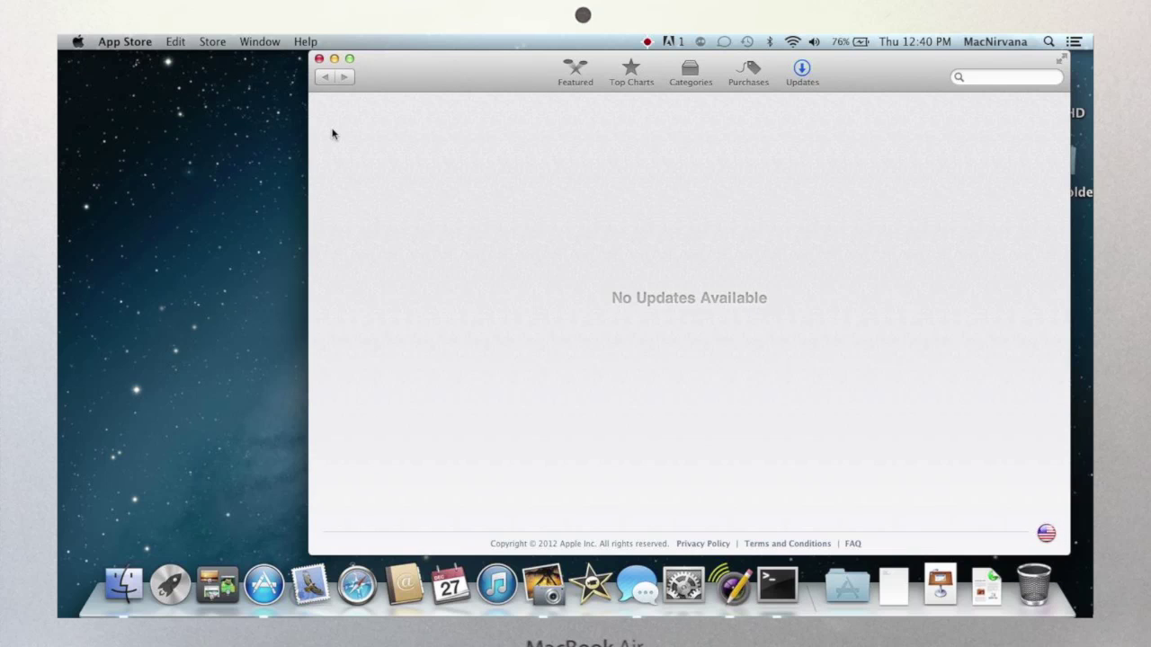
key(super+q)
click(78, 41)
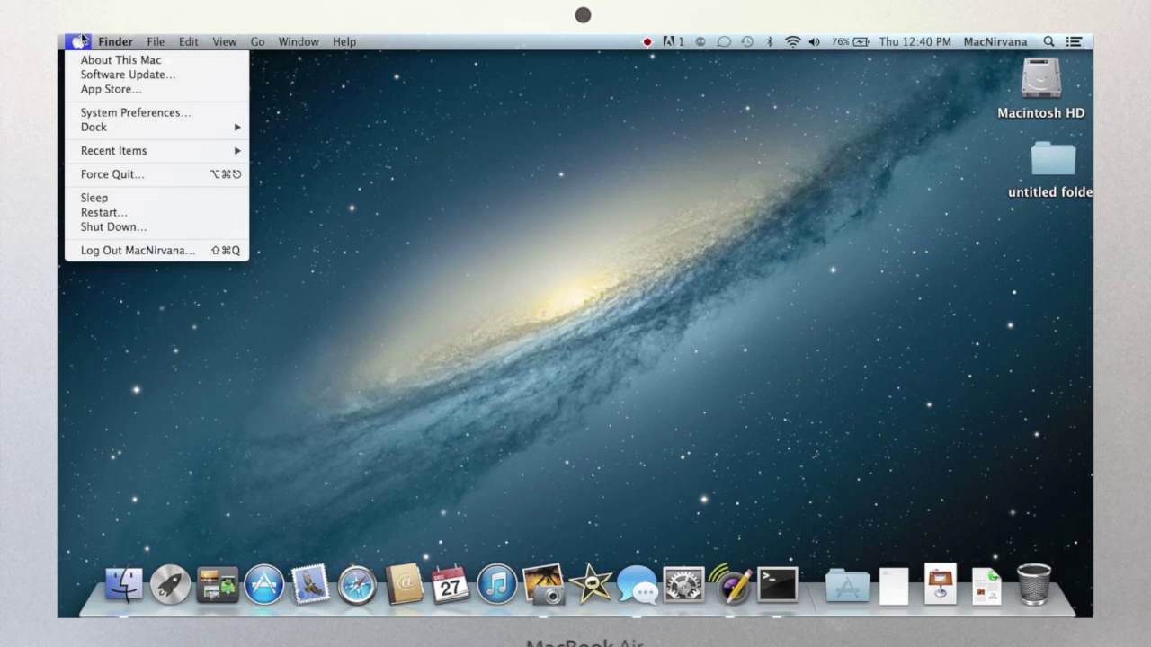
click(83, 89)
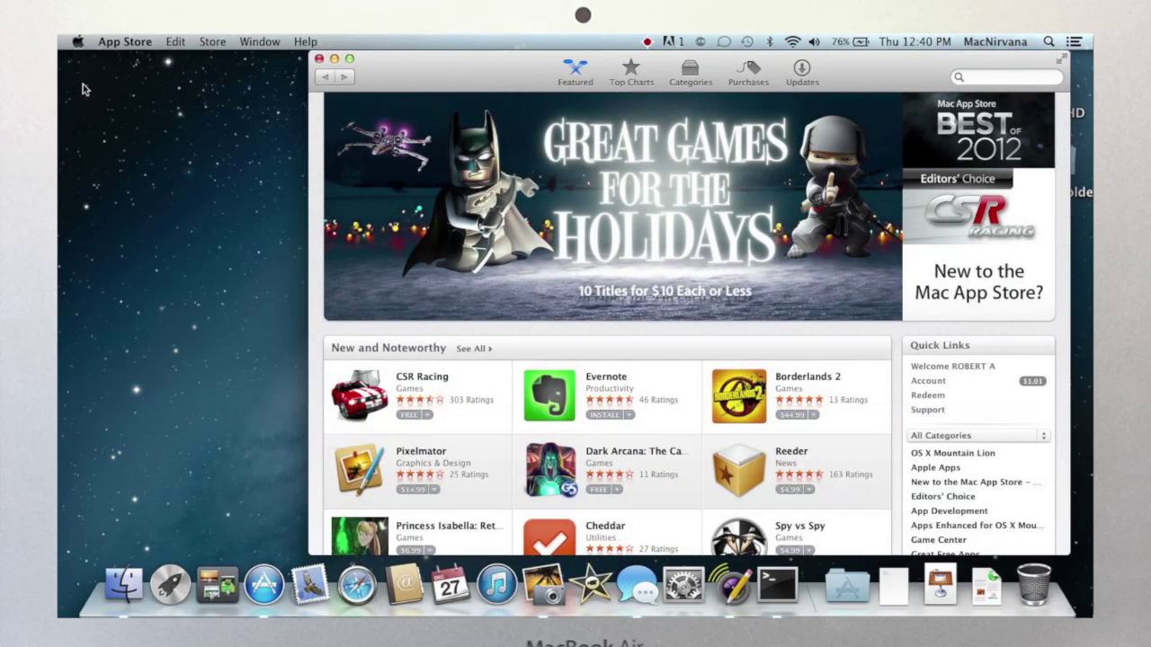
click(319, 59)
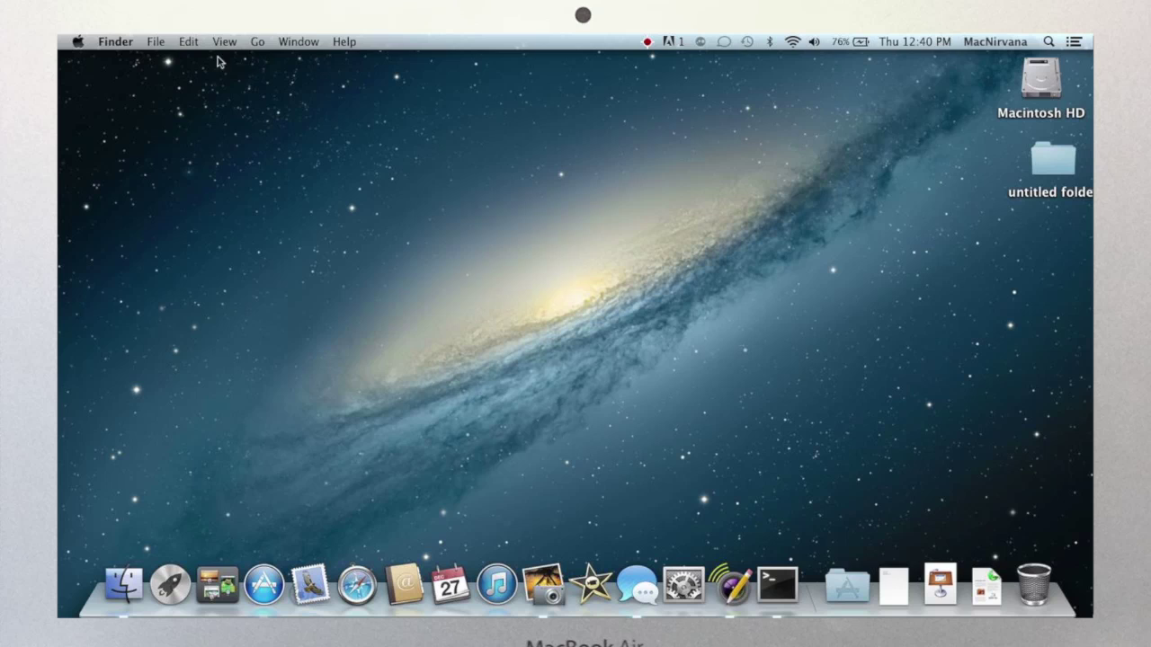
Step: Open System Preferences to view the available settings categories, and quit it
click(78, 41)
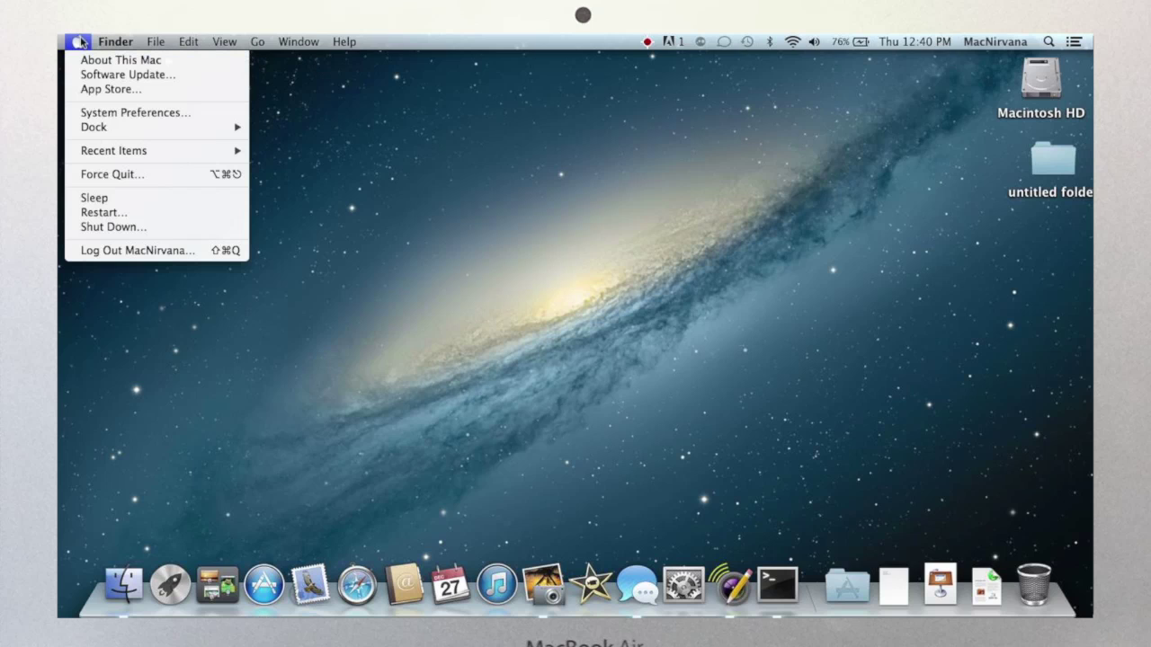
click(79, 113)
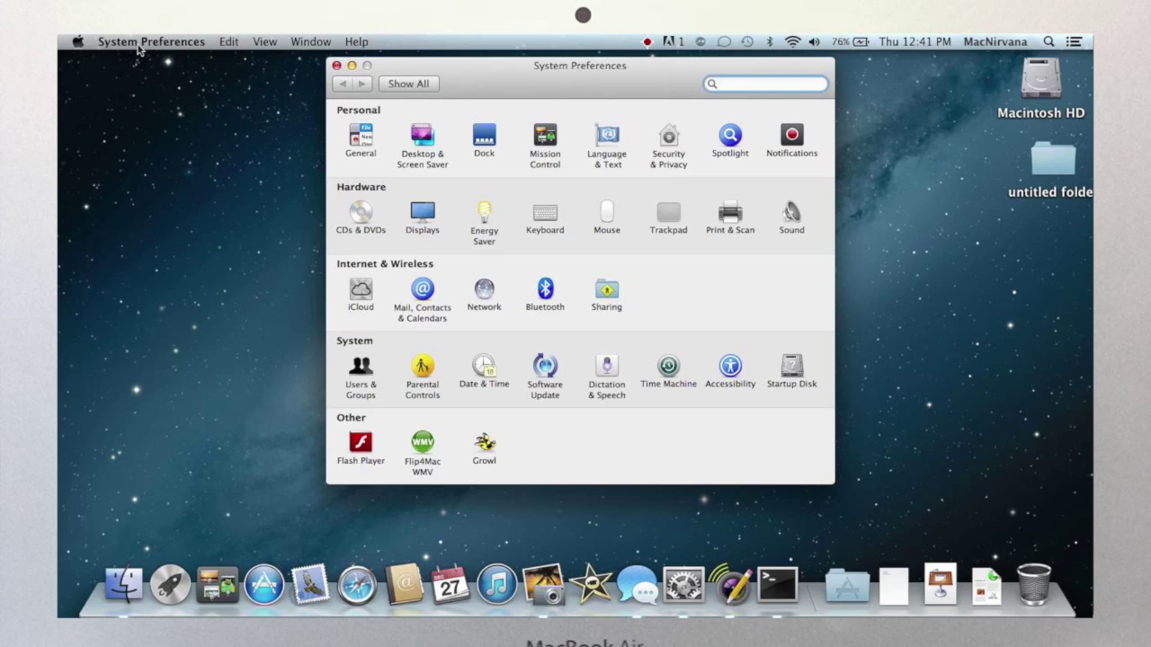
click(139, 47)
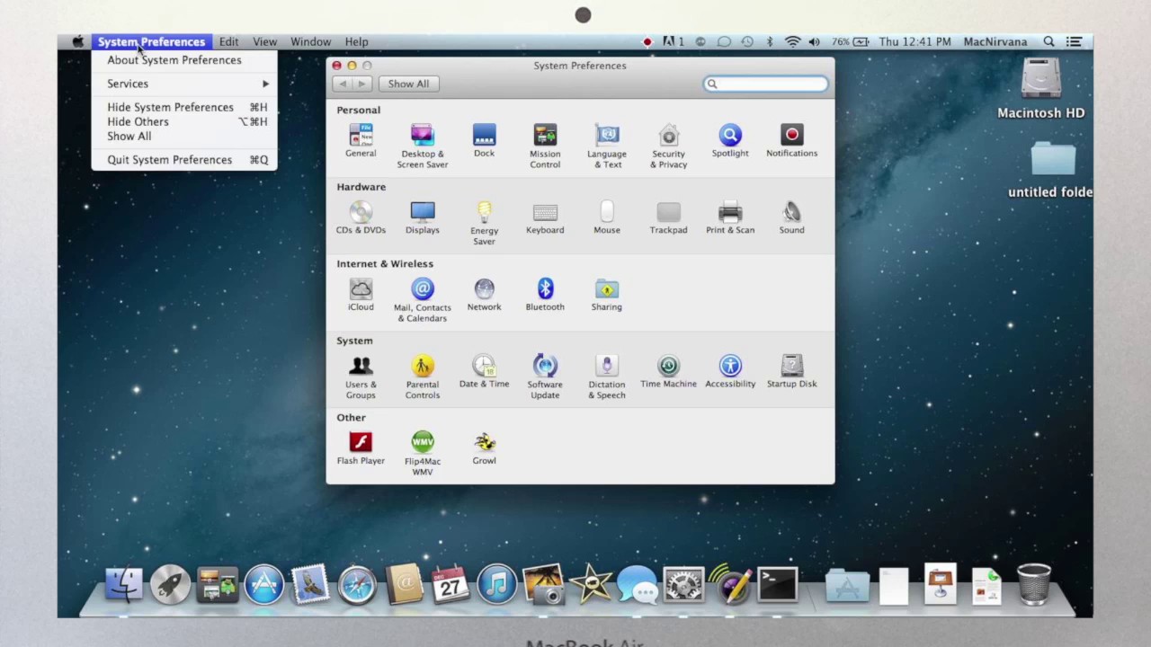
click(127, 159)
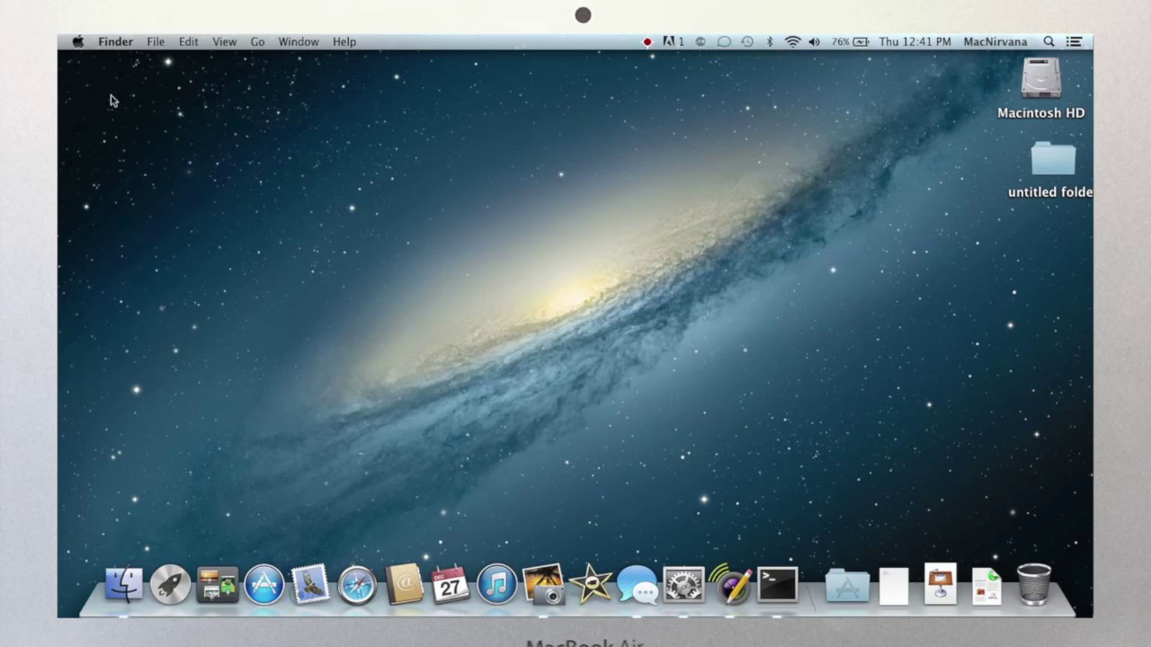
Step: Force the Messages application to quit, and close the list of running applications
click(78, 41)
mouse_move(77, 129)
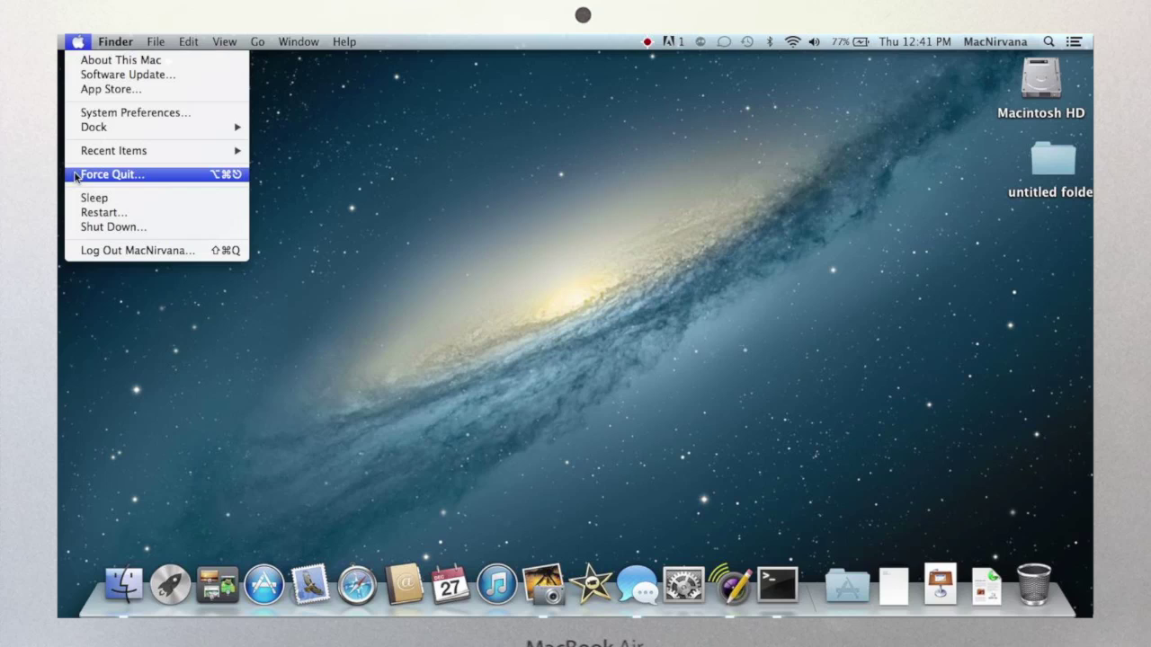
click(76, 176)
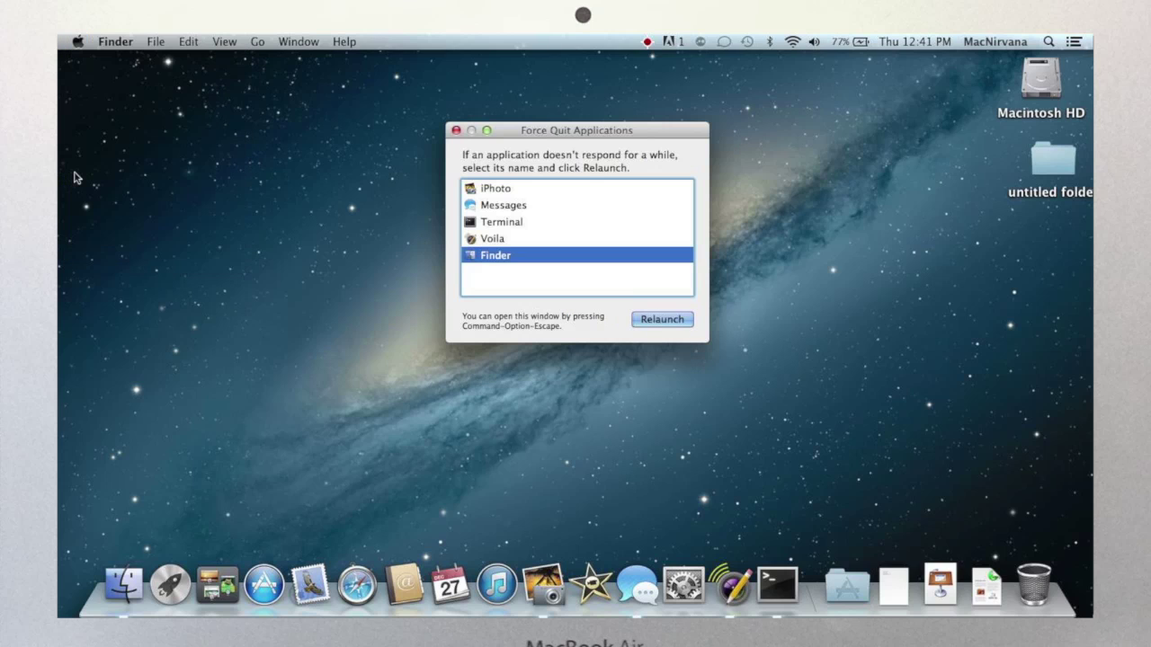
click(474, 208)
click(638, 315)
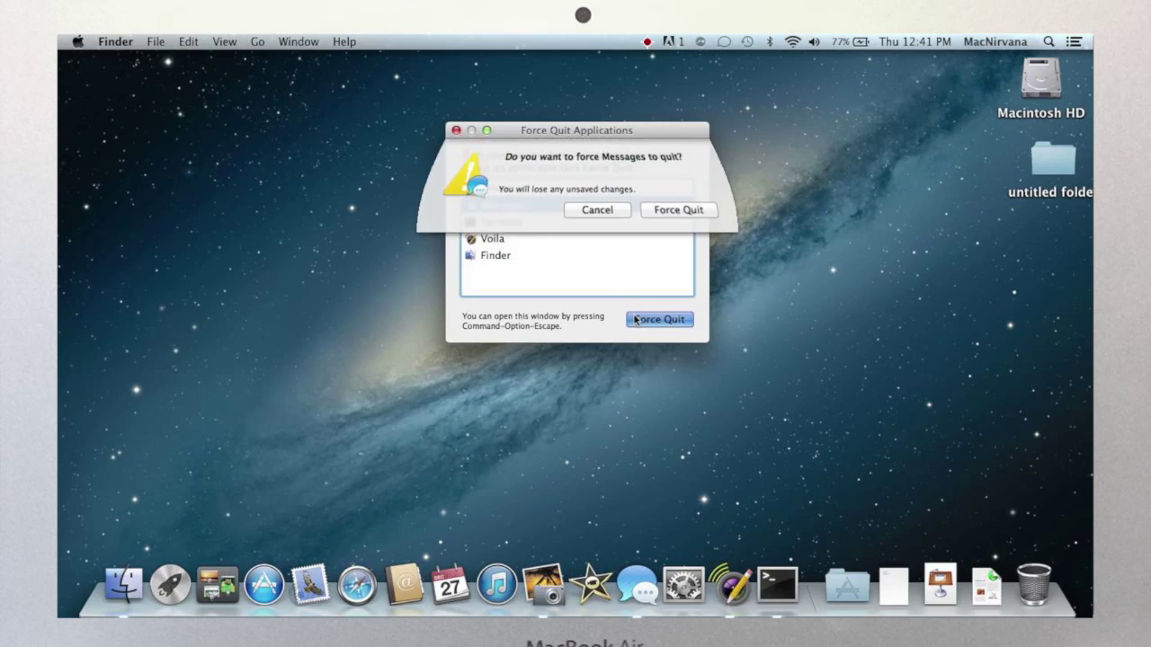
click(666, 212)
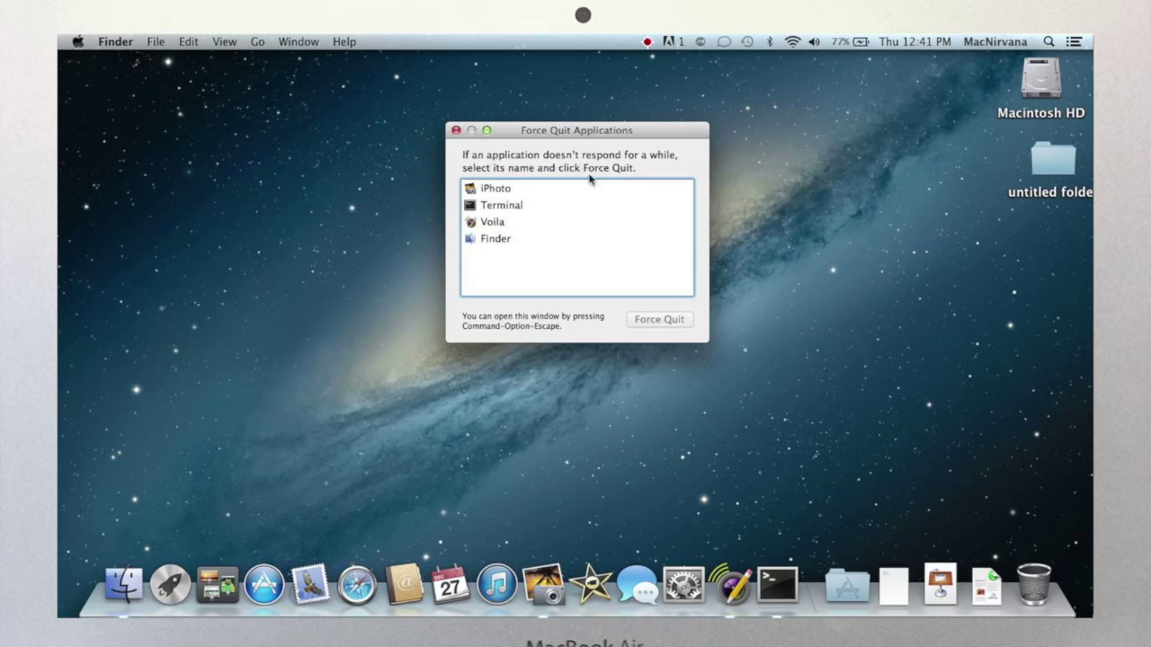
click(456, 131)
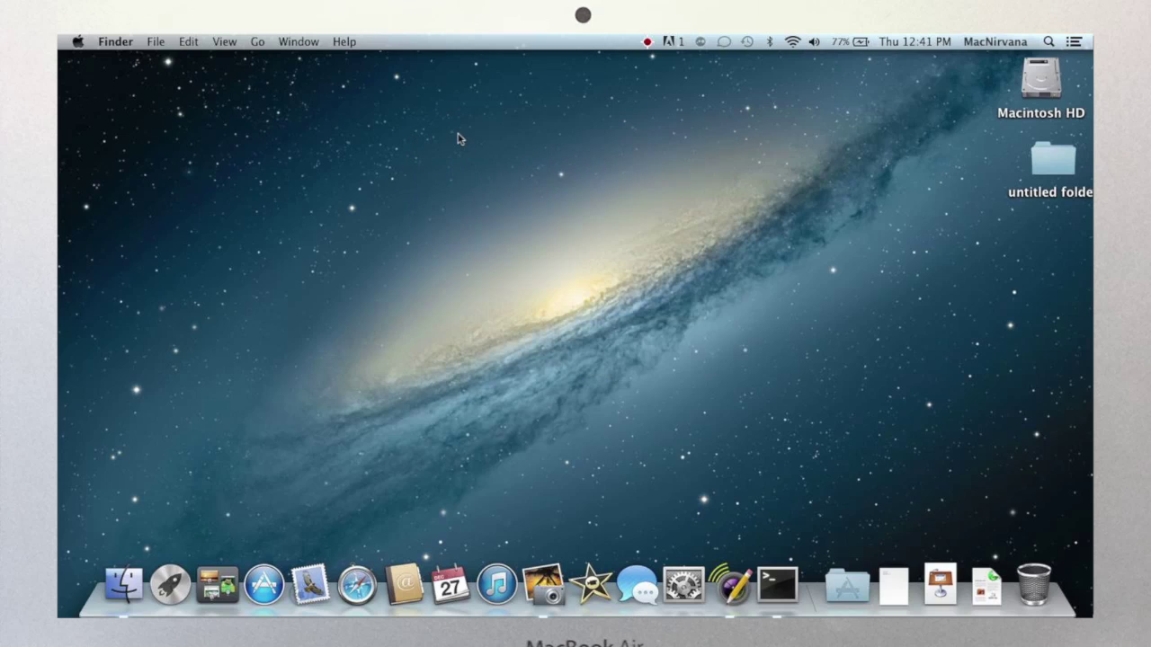
Step: Review the Mac's sleep, restart, shut-down and log-out commands, and view the user accounts available for switching
click(76, 42)
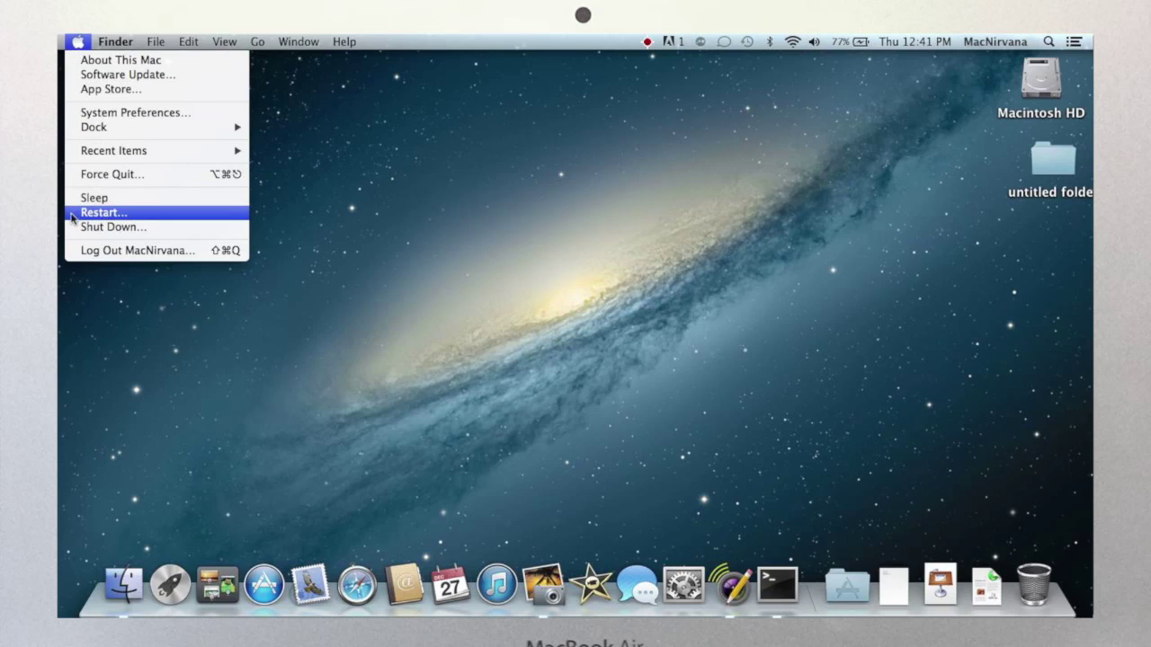
click(78, 41)
click(77, 42)
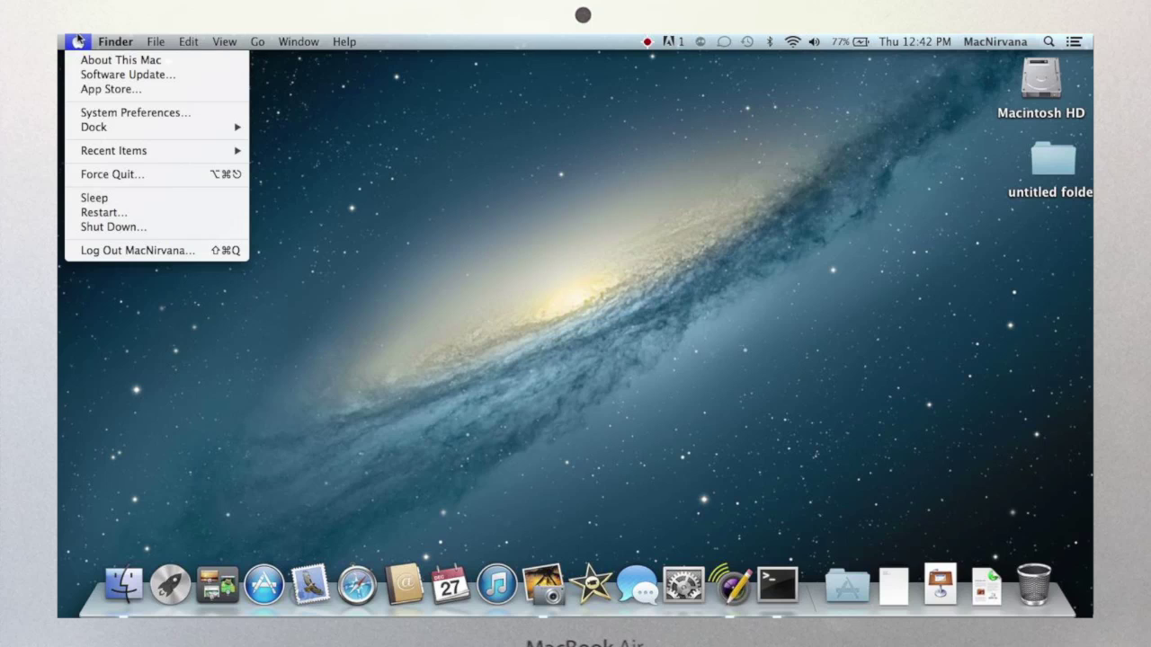
click(78, 41)
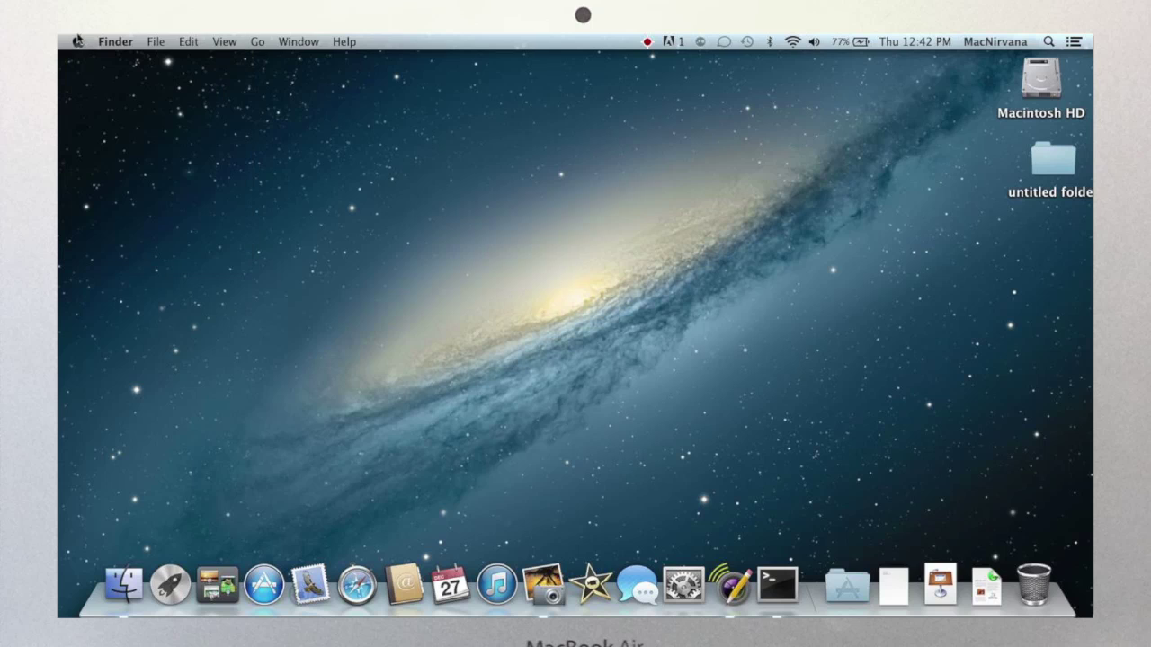
click(970, 41)
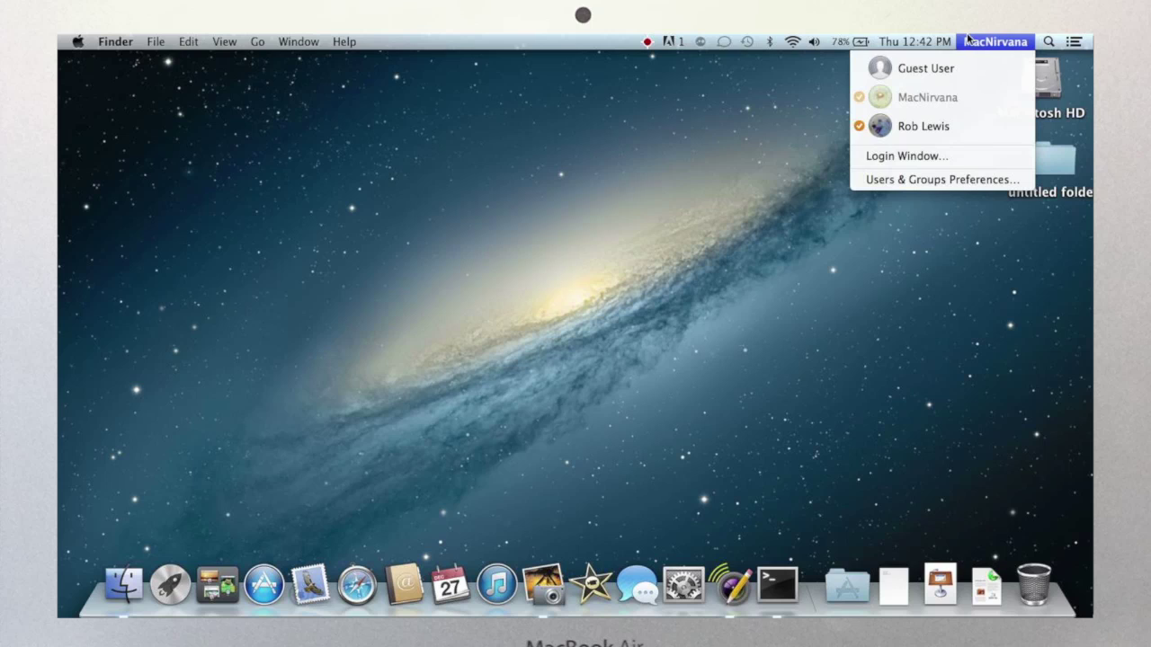
click(969, 41)
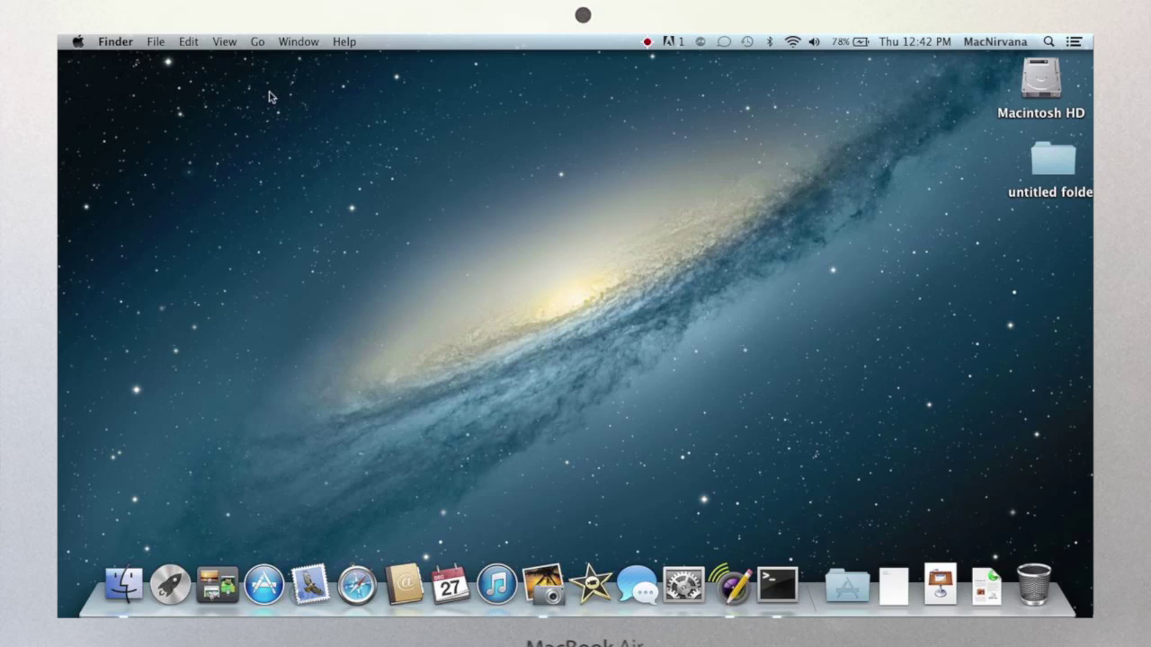